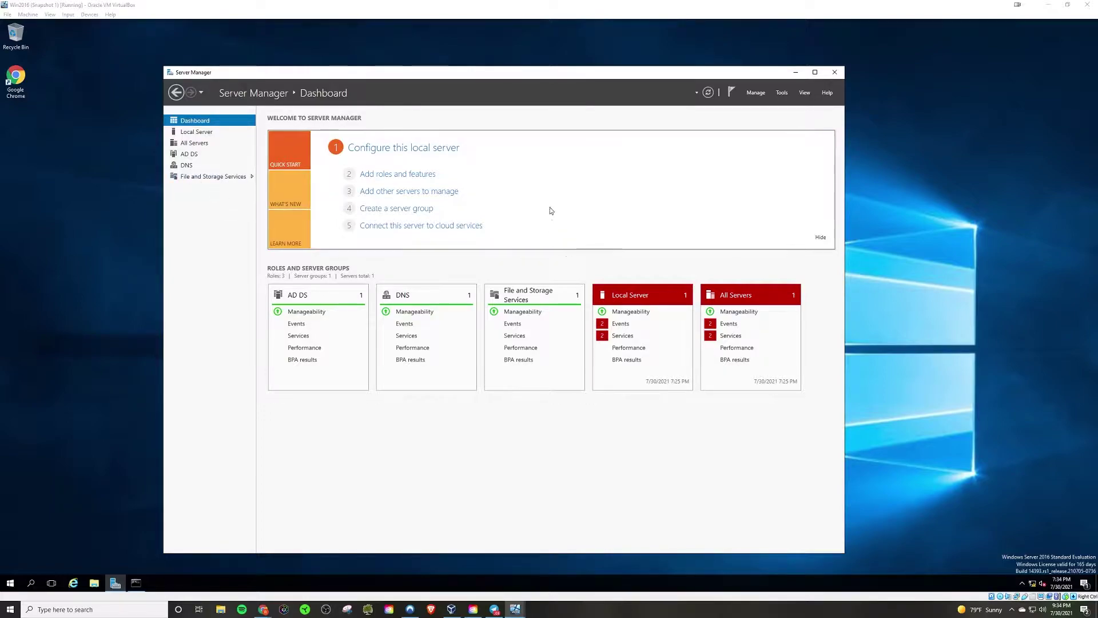
# Show Server Manager's DNS page, then the All Servers overview with its events and services.
pyautogui.click(191, 168)
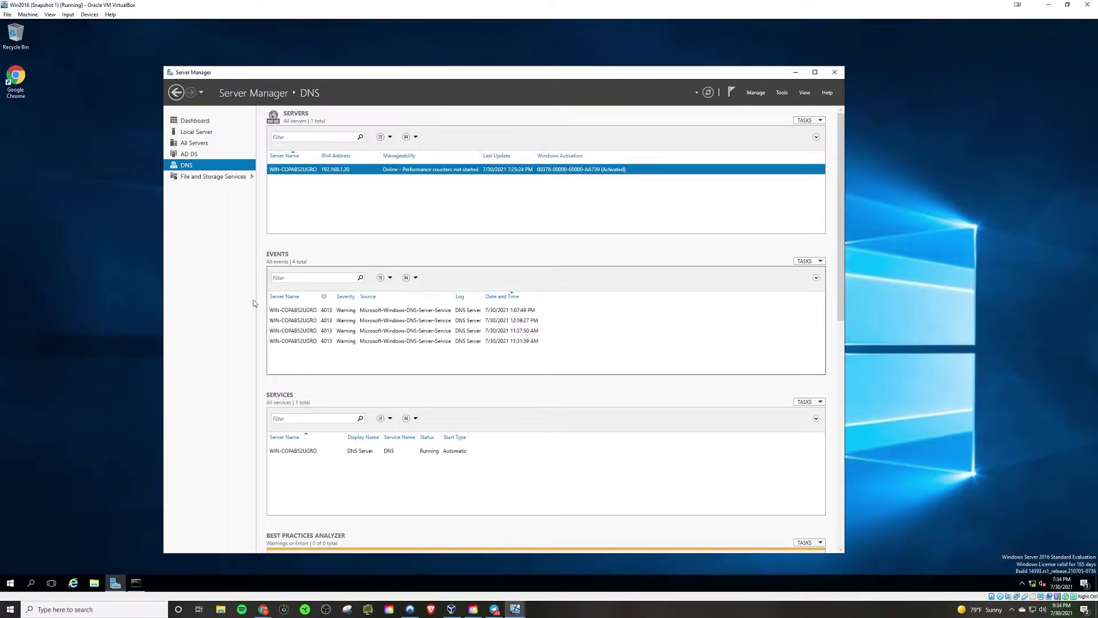
pyautogui.click(201, 145)
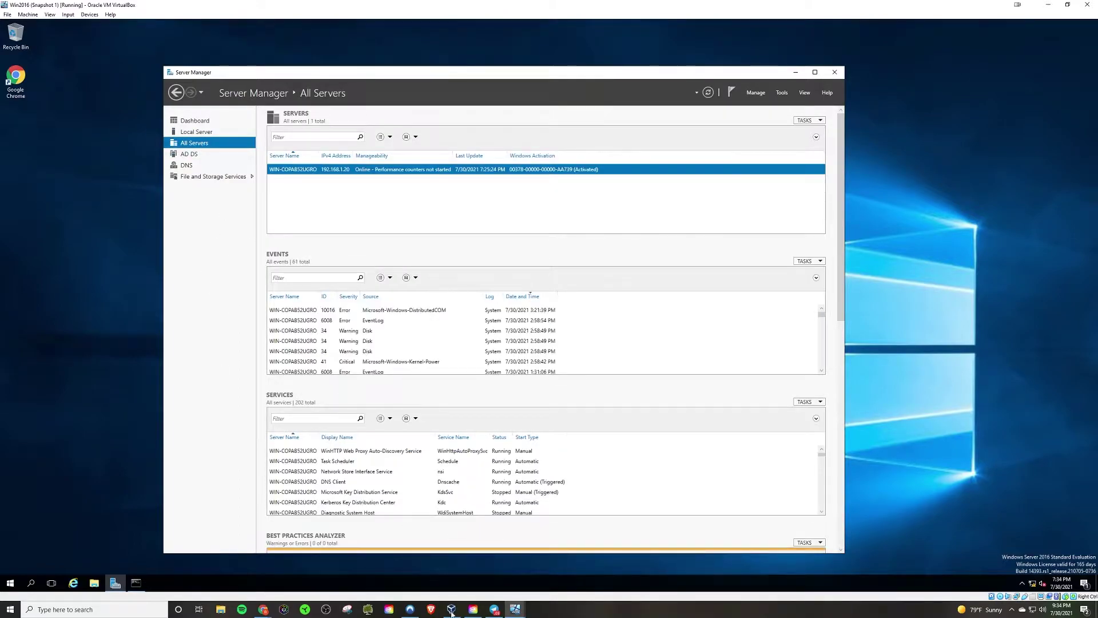
pyautogui.click(451, 609)
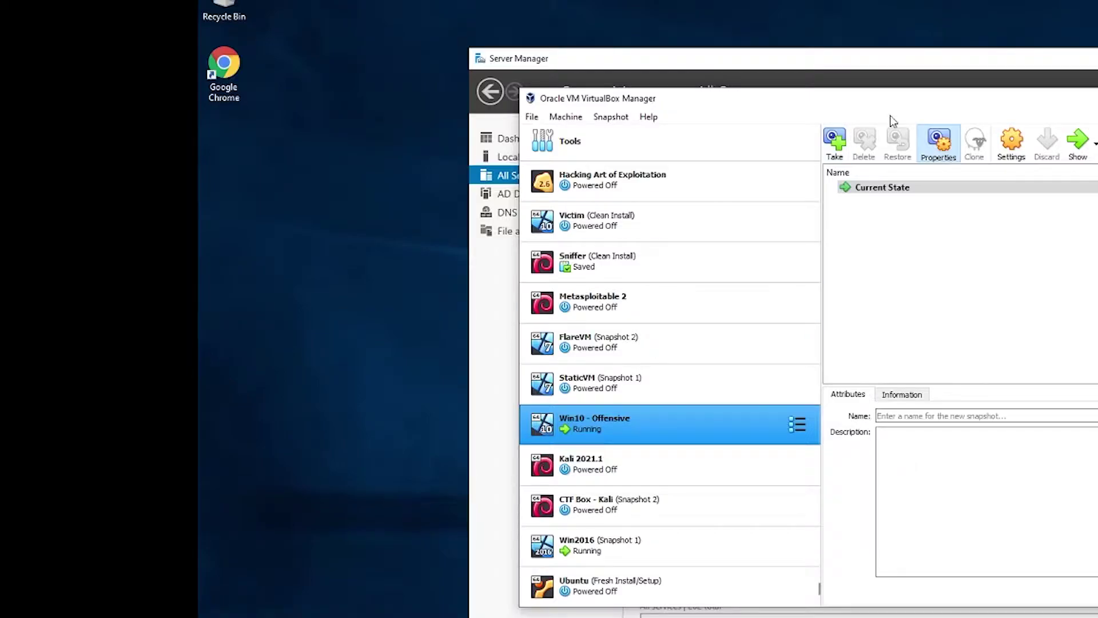
pyautogui.moveTo(895, 100); pyautogui.dragTo(1046, 119)
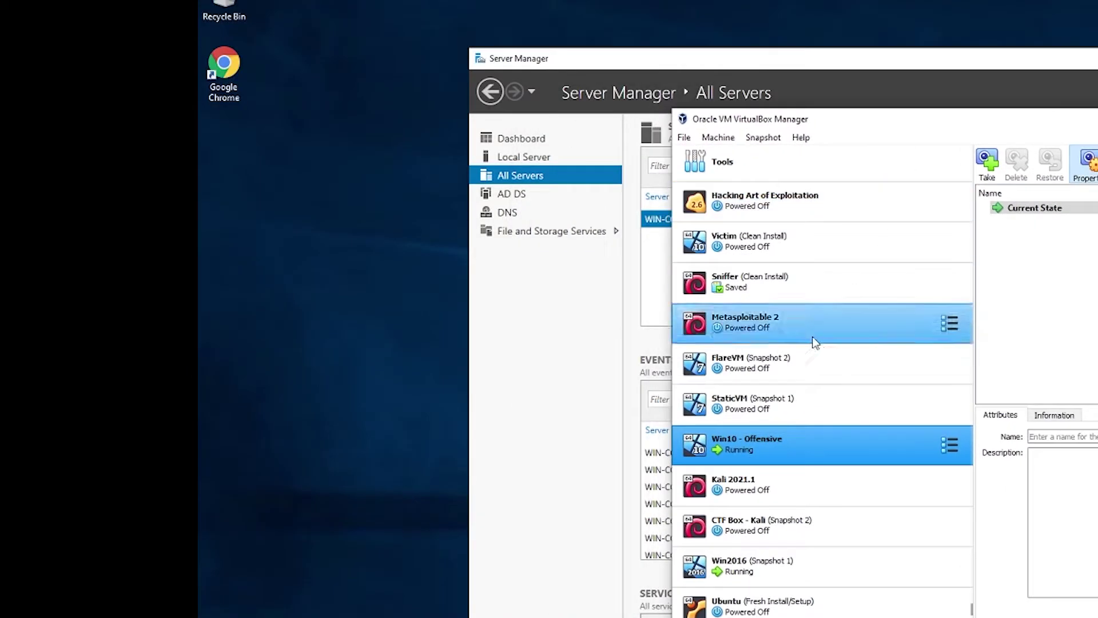
pyautogui.click(782, 566)
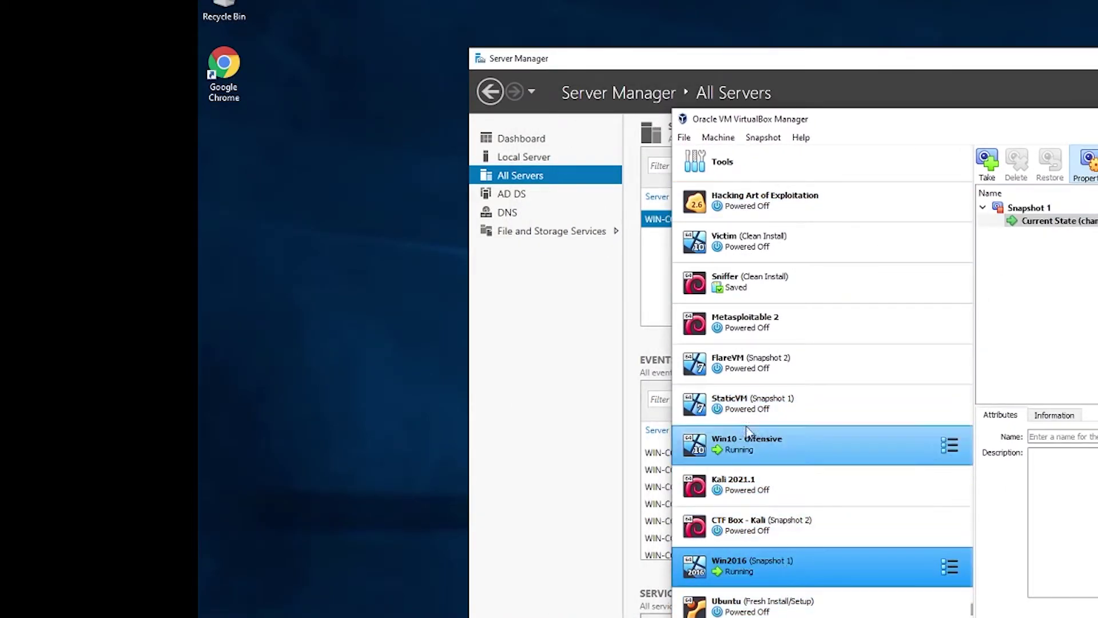
pyautogui.click(800, 454)
pyautogui.click(887, 566)
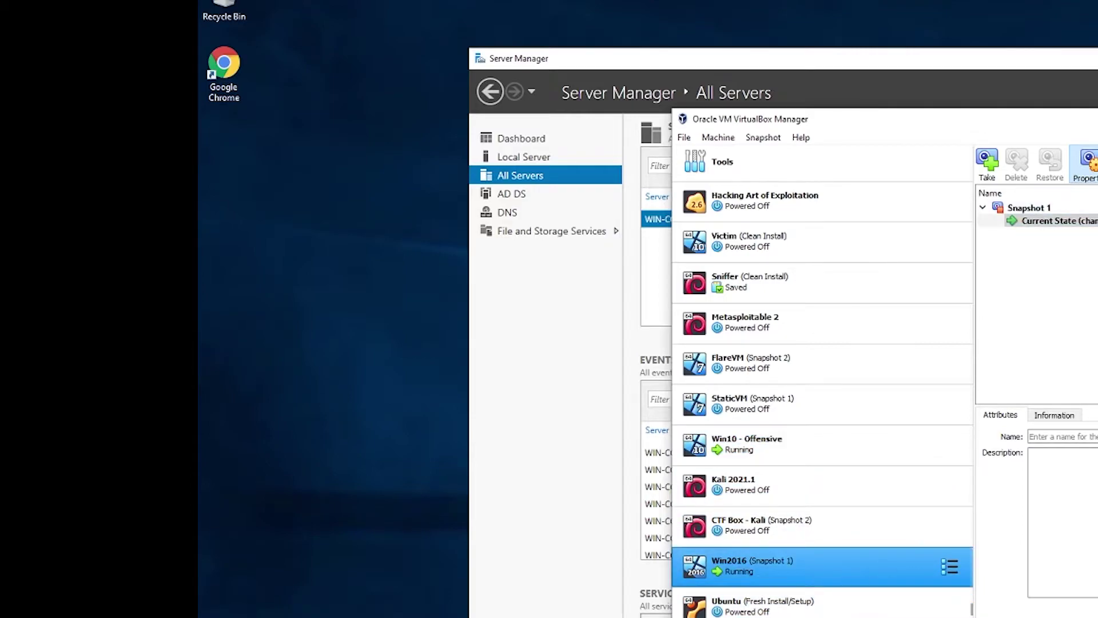
pyautogui.hotkey('ctrl', 's')
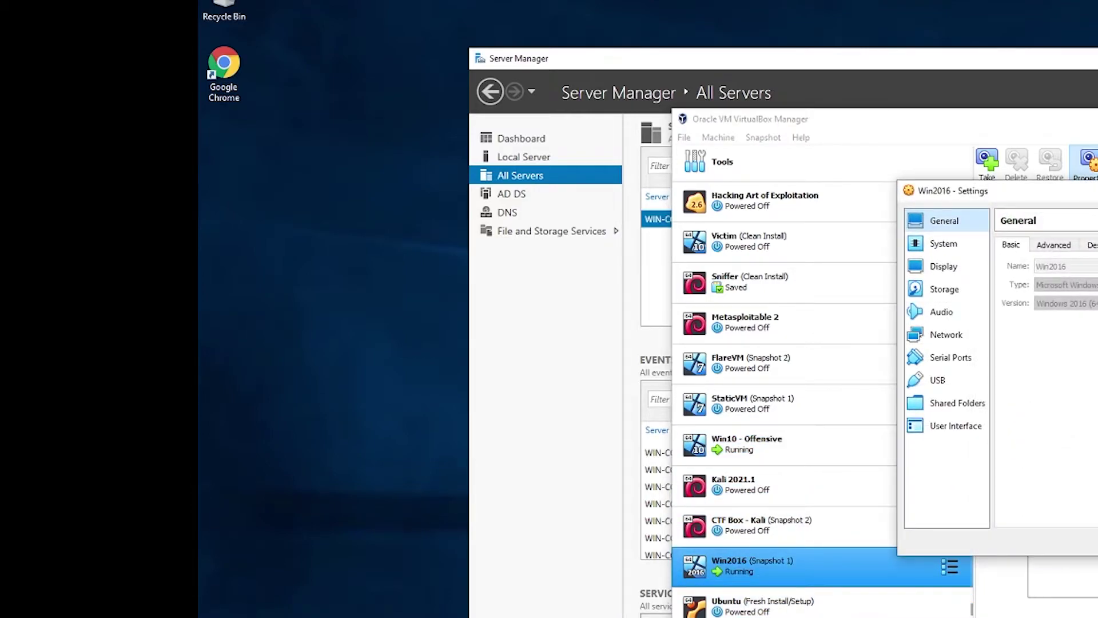
pyautogui.click(955, 335)
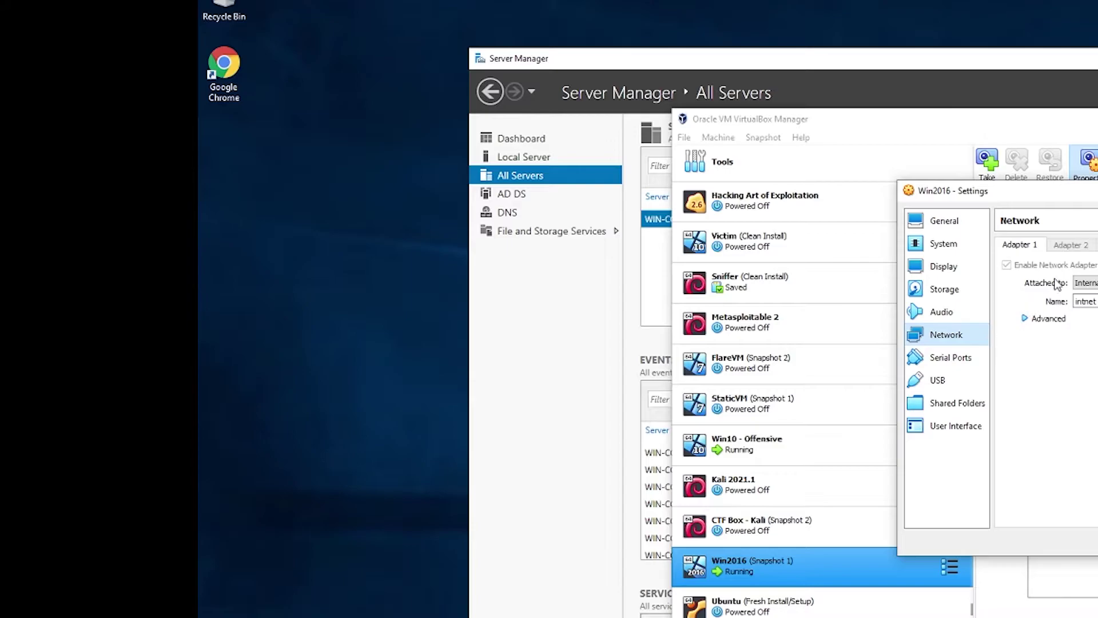
pyautogui.click(1027, 318)
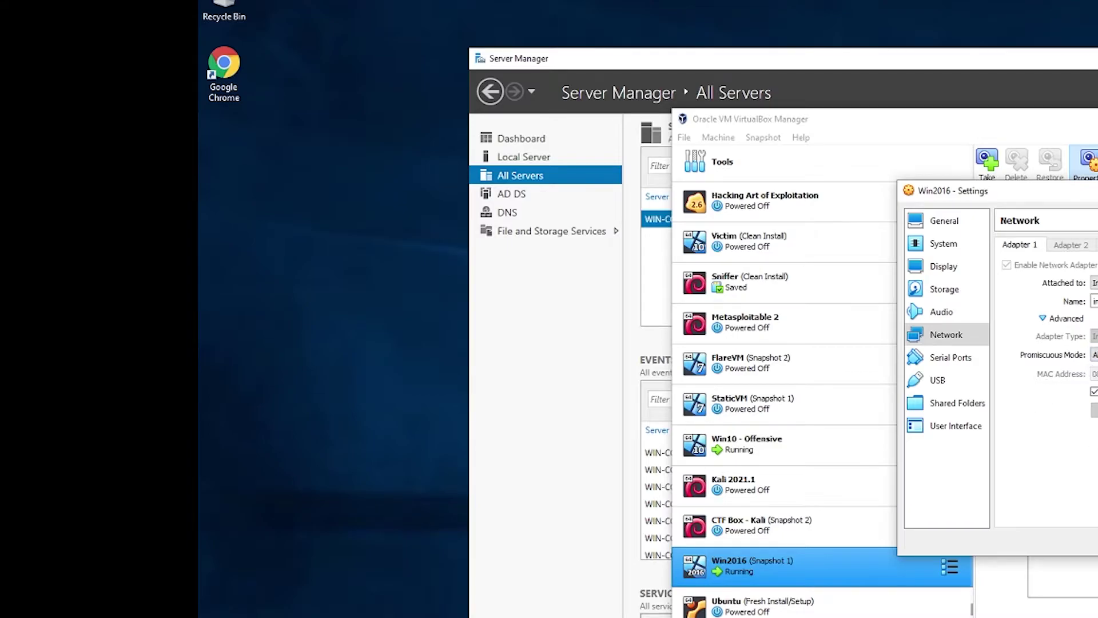
pyautogui.press('Escape')
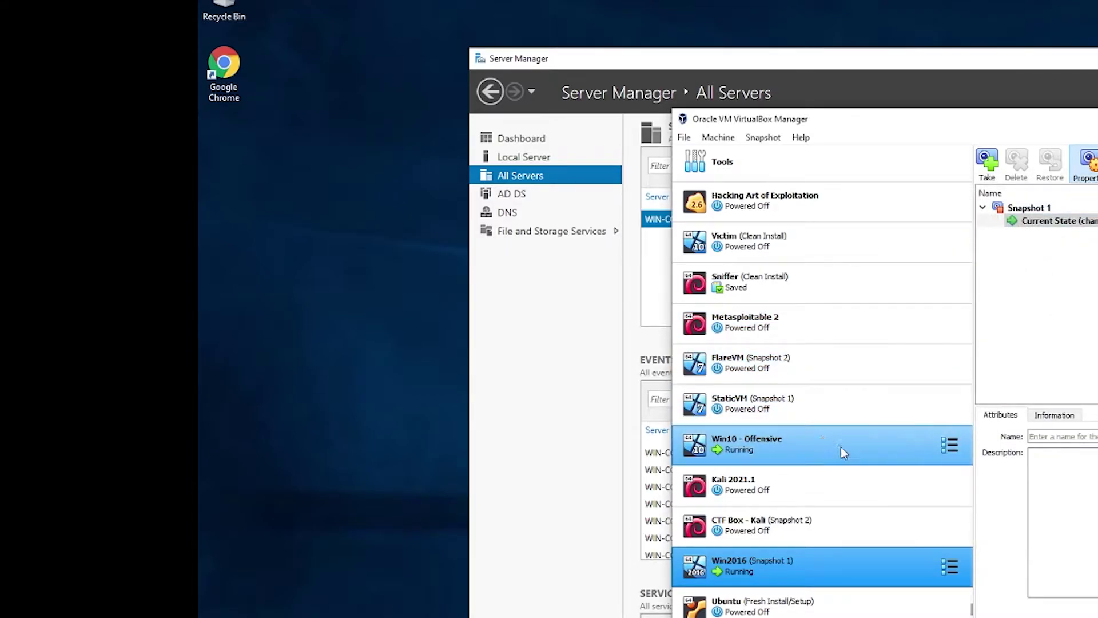
pyautogui.click(840, 447)
pyautogui.hotkey('ctrl', 's')
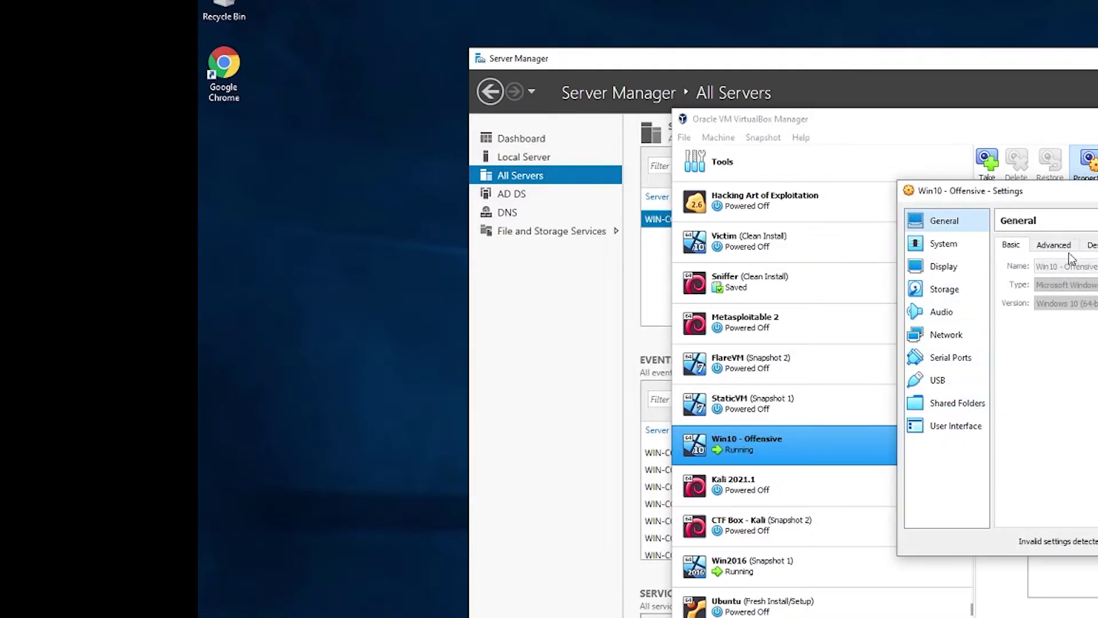
pyautogui.click(935, 336)
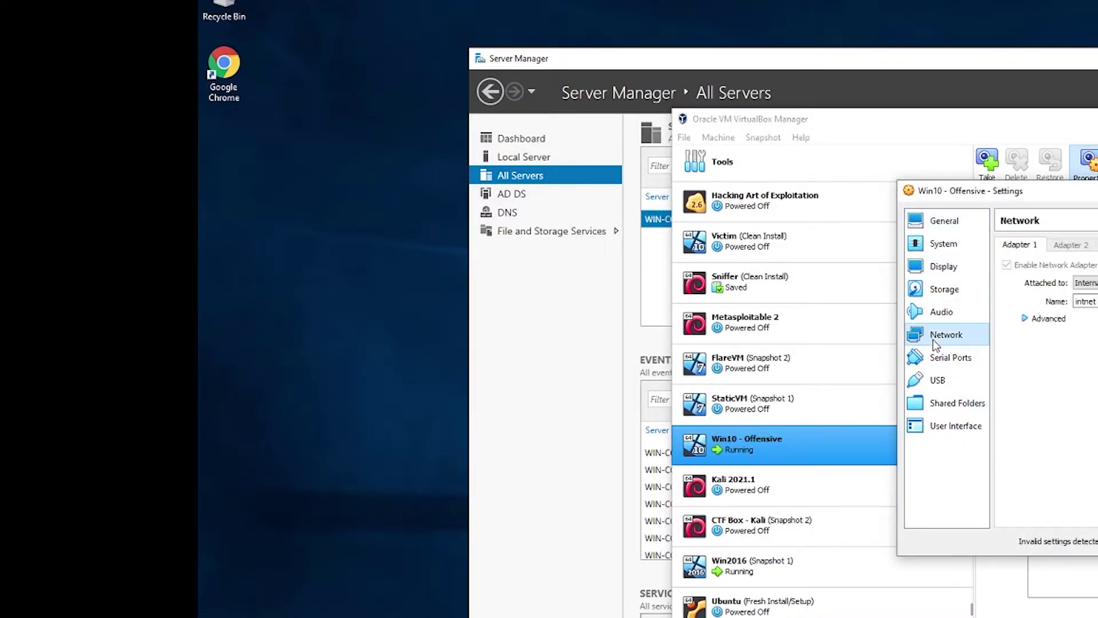
pyautogui.click(1029, 318)
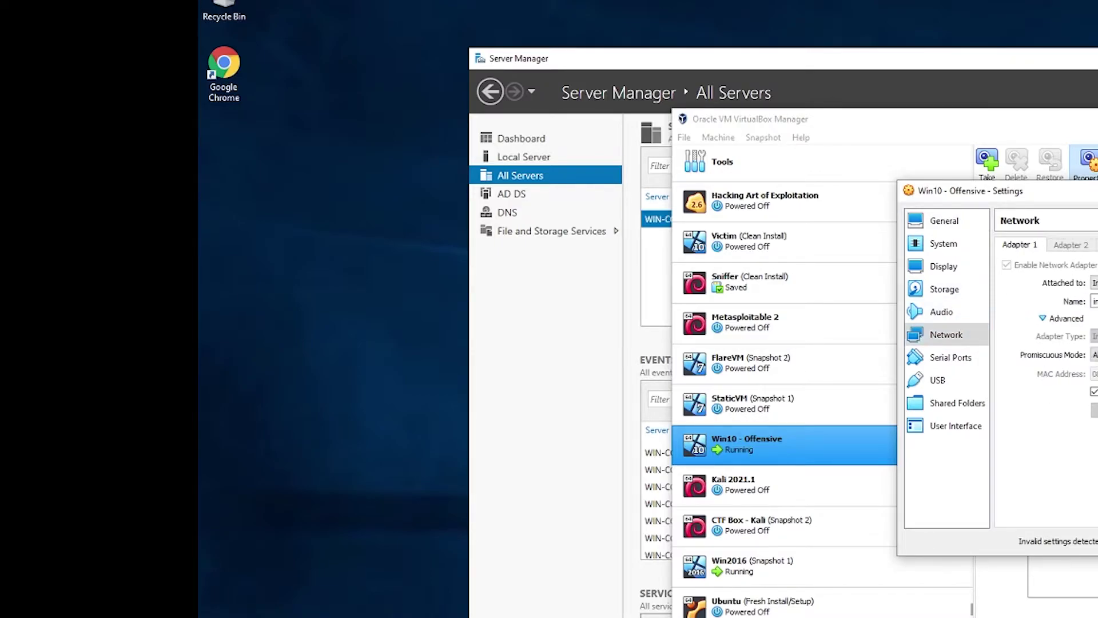
pyautogui.press('Escape')
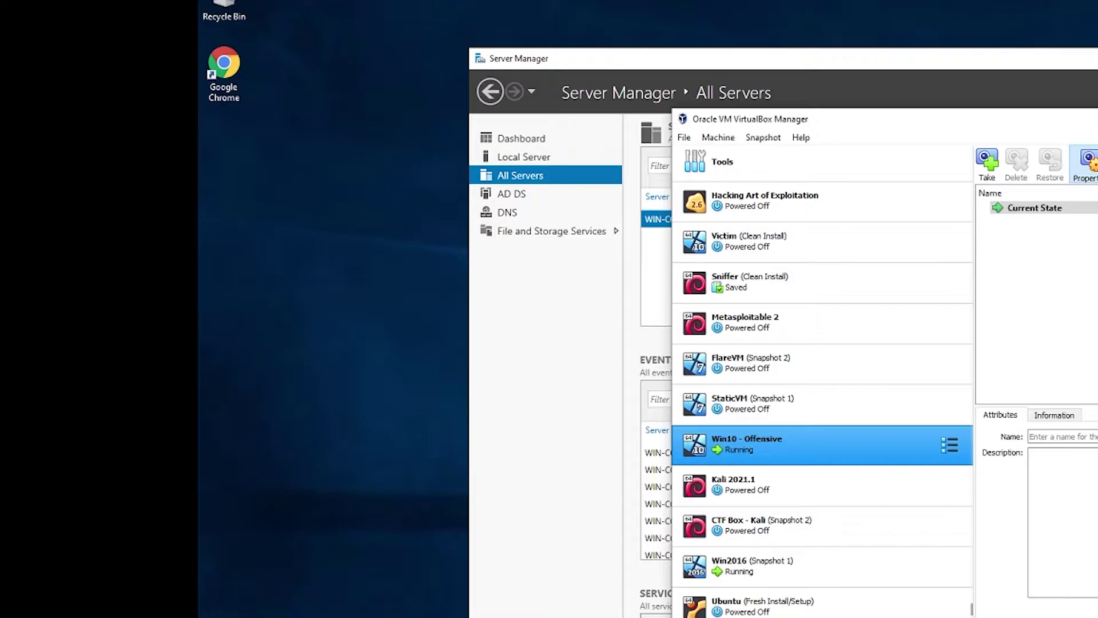
# Switch between the Win10 - Offensive and Win2016 VMs using taskbar previews, ending on Win2016.
pyautogui.click(606, 482)
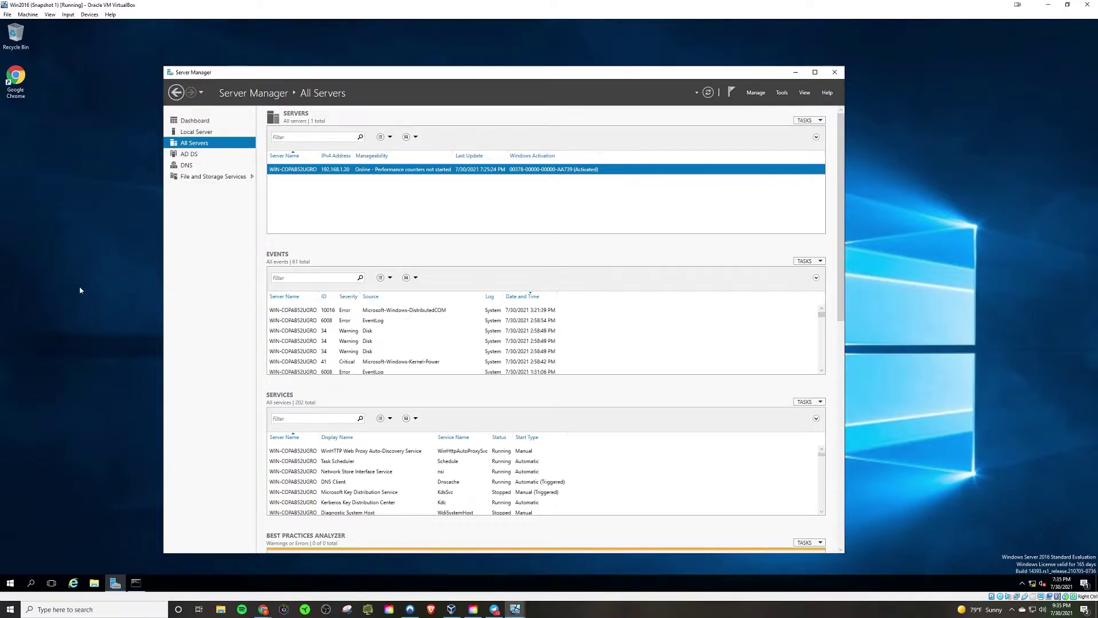
pyautogui.click(514, 608)
pyautogui.click(554, 575)
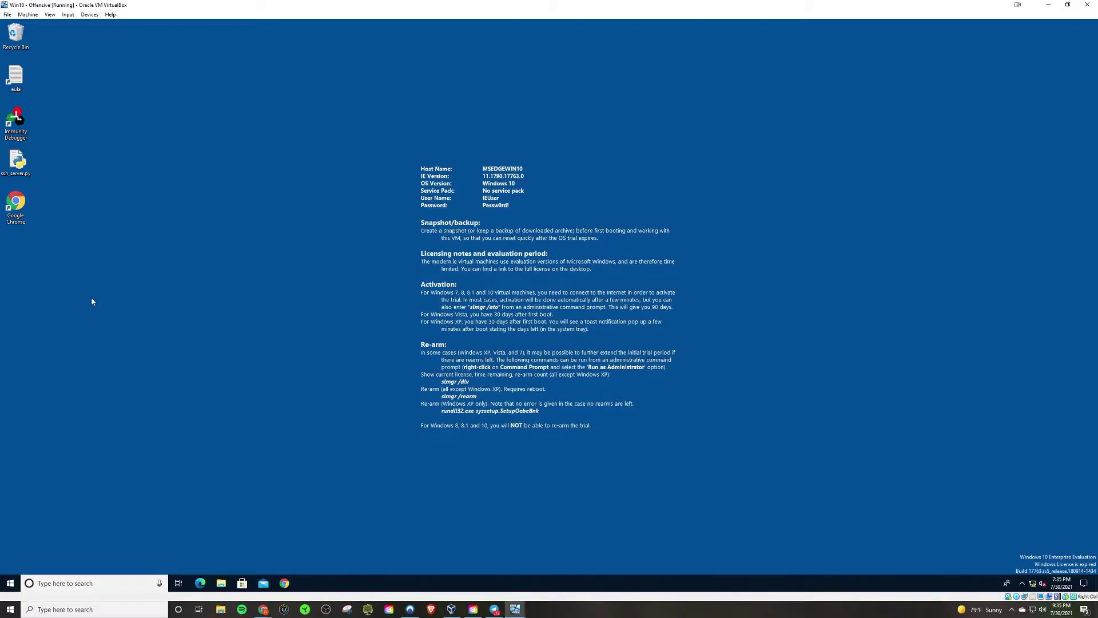
pyautogui.click(515, 609)
pyautogui.moveTo(513, 584)
pyautogui.click(473, 574)
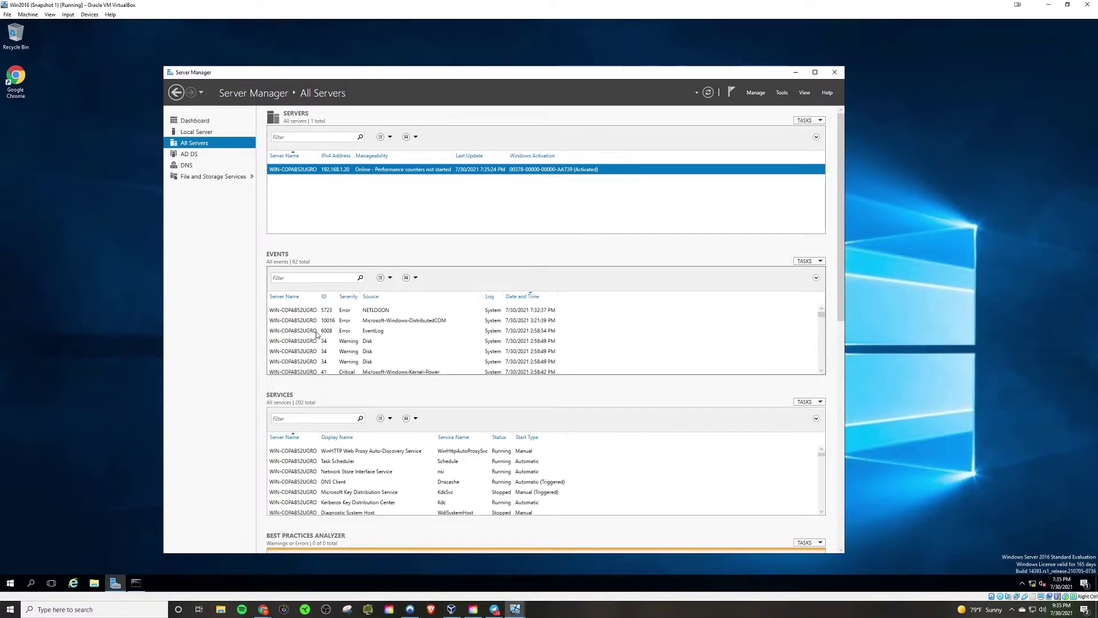
pyautogui.click(515, 608)
pyautogui.click(526, 580)
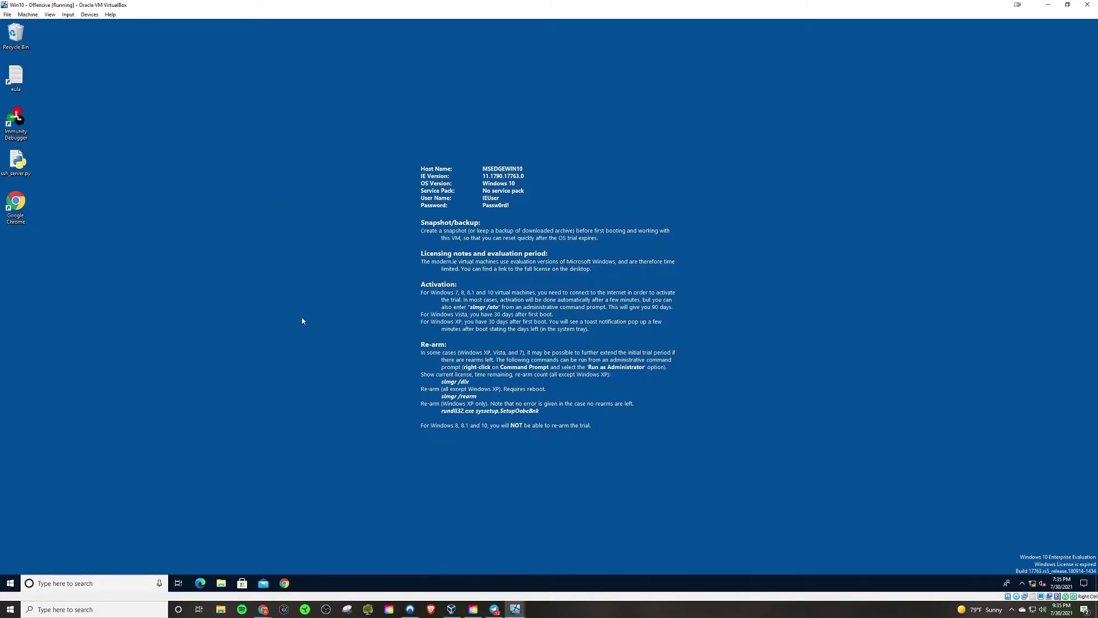
pyautogui.moveTo(514, 607)
pyautogui.click(478, 565)
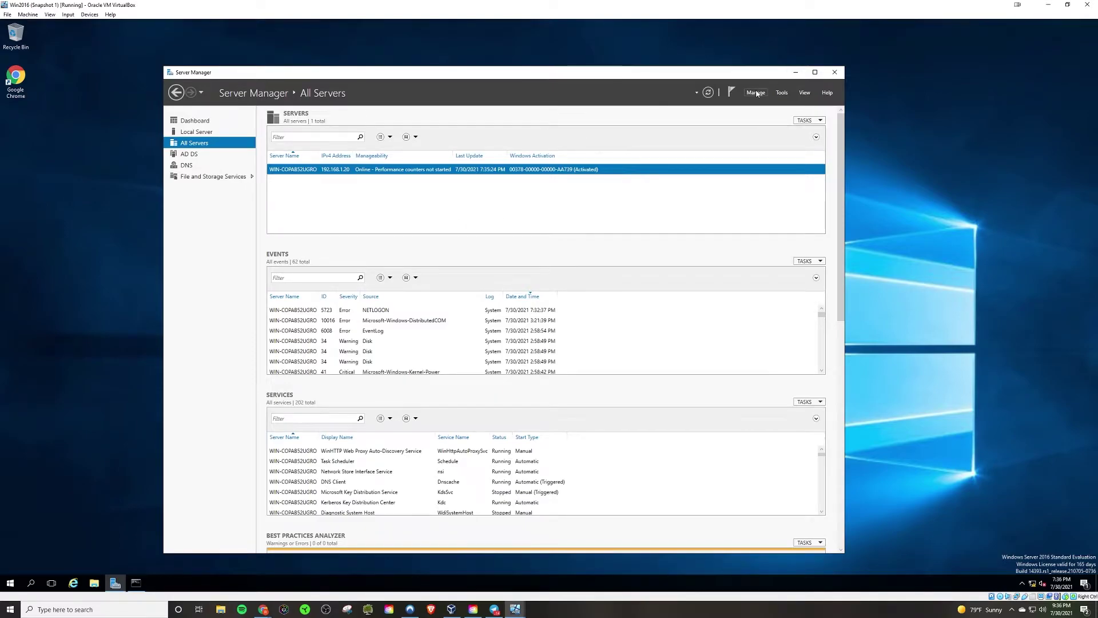
# Launch Active Directory Users and Computers from Tools, minimize Server Manager, and enlarge the console.
pyautogui.click(780, 93)
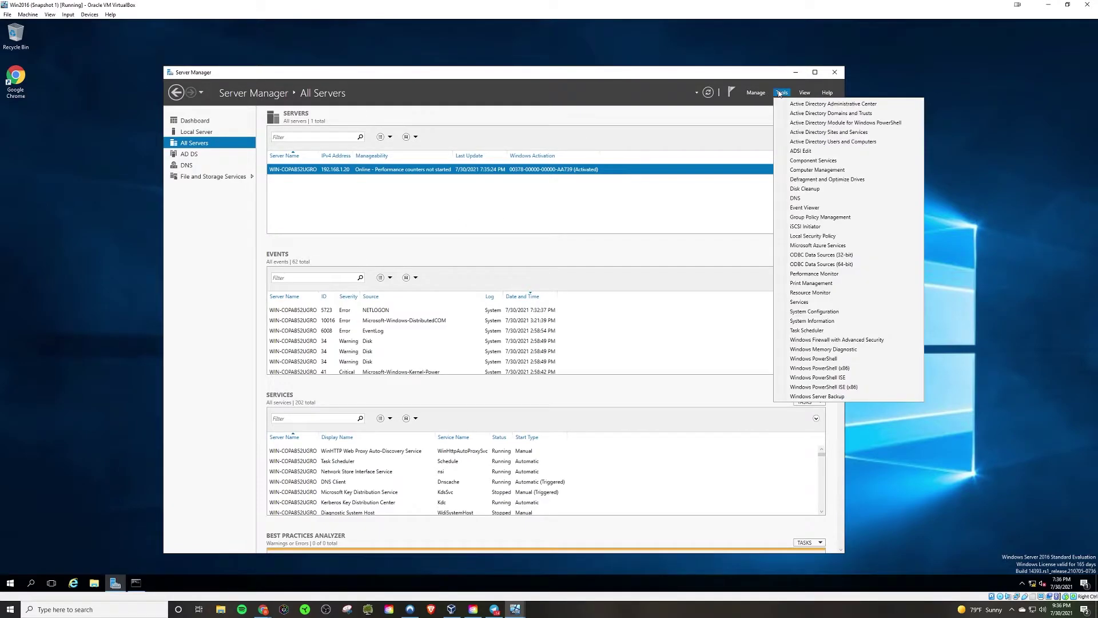
pyautogui.click(795, 142)
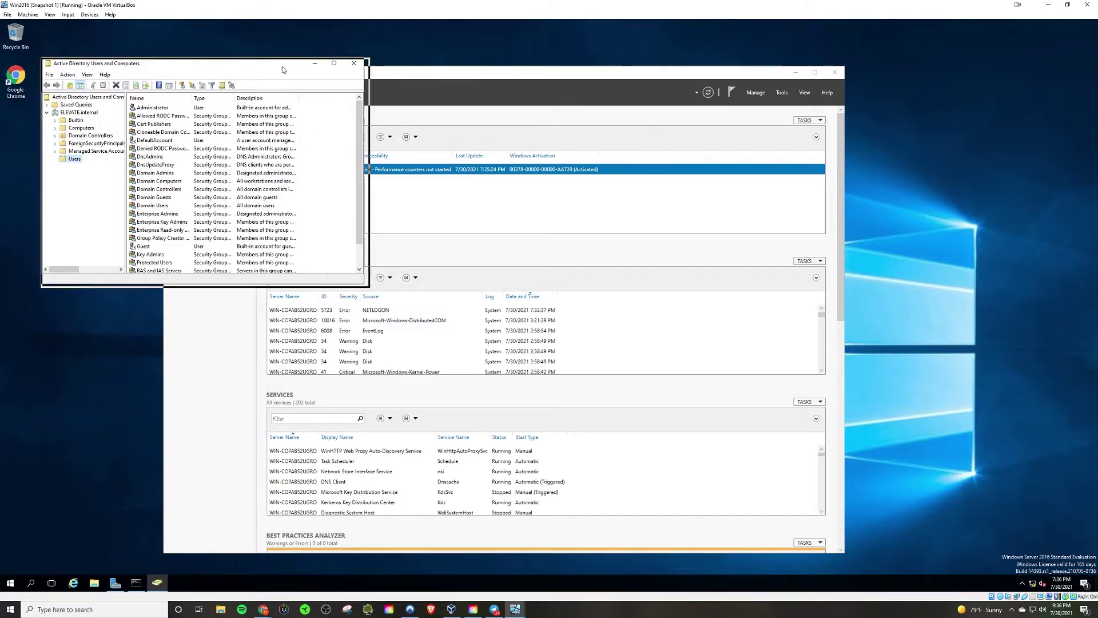
pyautogui.click(796, 73)
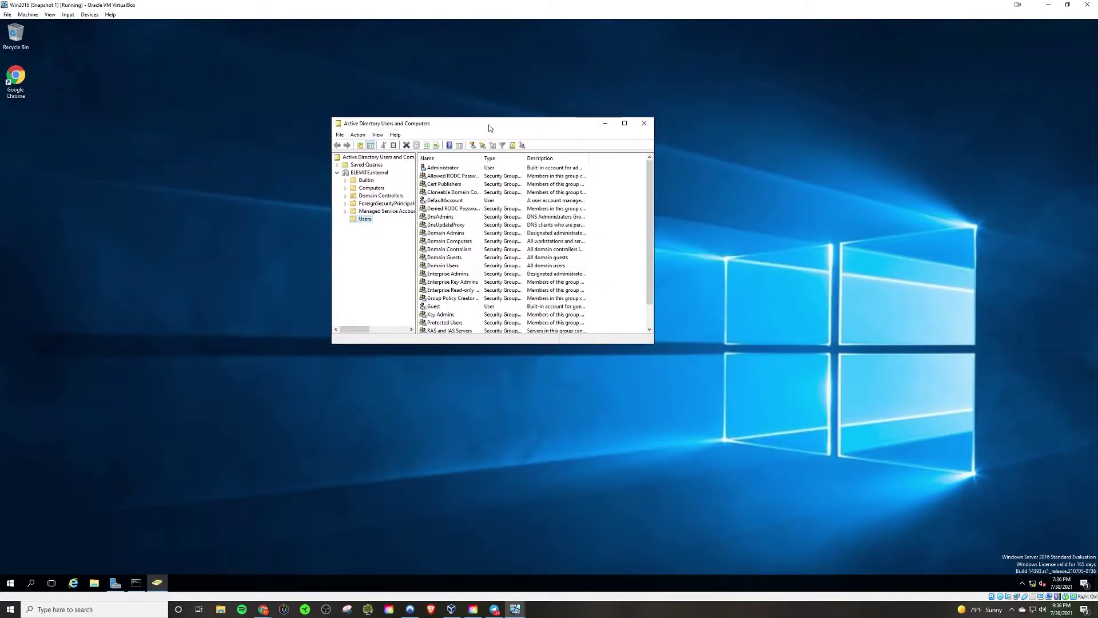
pyautogui.moveTo(488, 128); pyautogui.dragTo(455, 93)
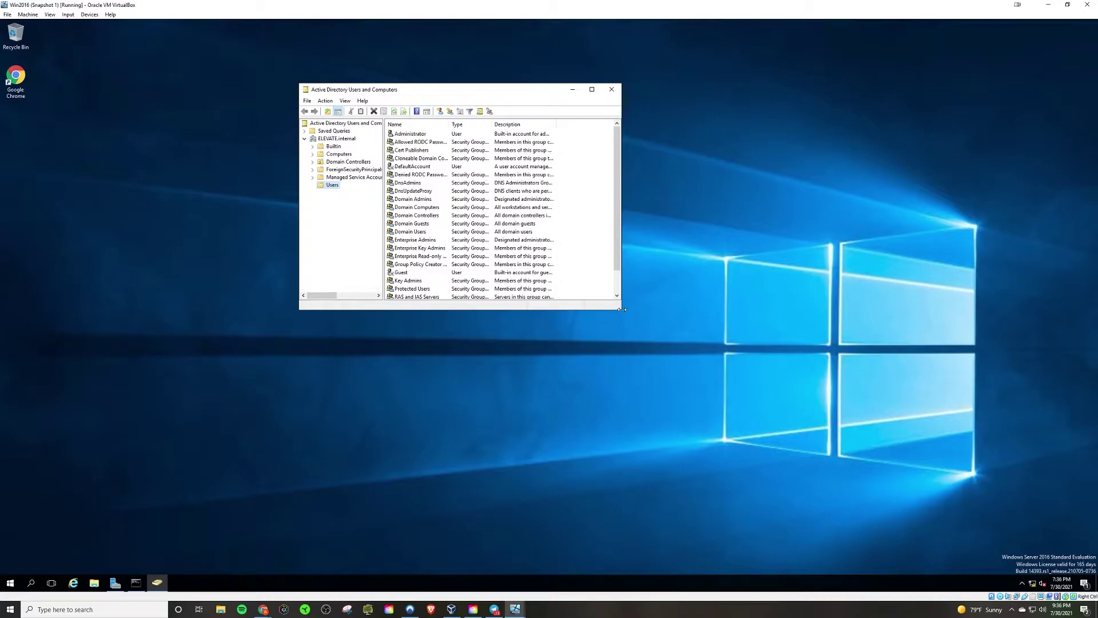
pyautogui.moveTo(622, 312); pyautogui.dragTo(856, 477)
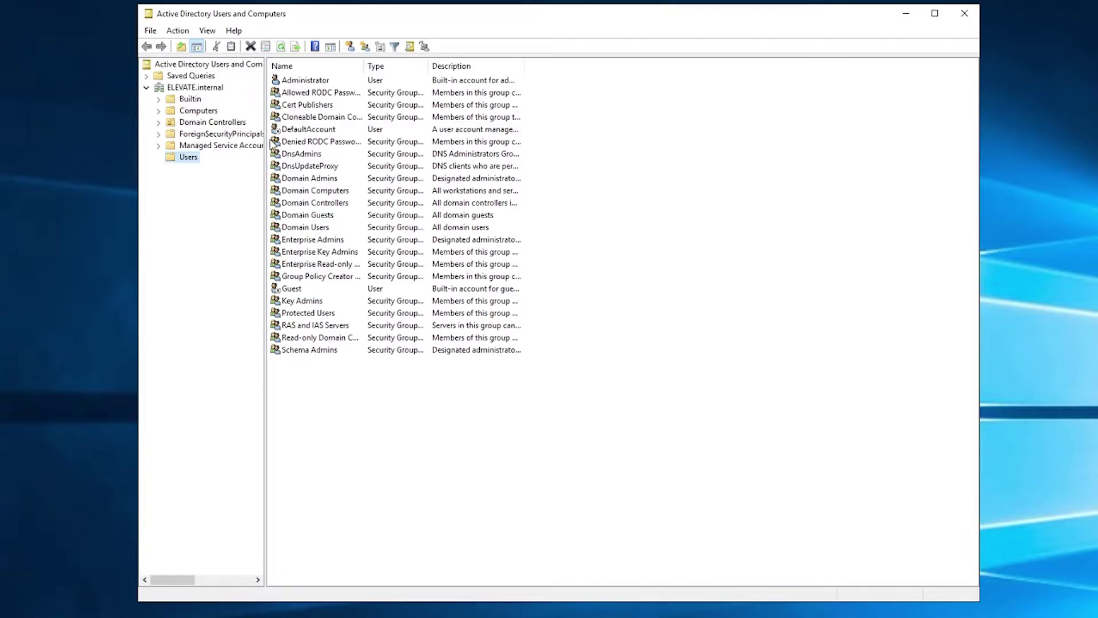
# Check that ELEVATE.internal's Computers container is empty, then return to the domain's containers.
pyautogui.click(180, 90)
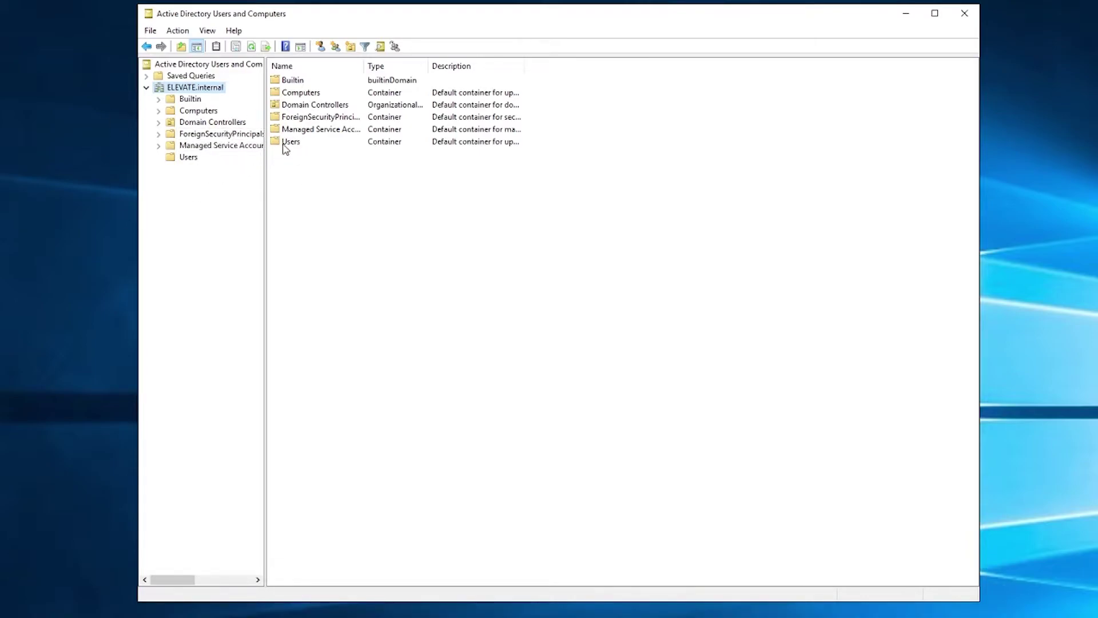
pyautogui.doubleClick(296, 92)
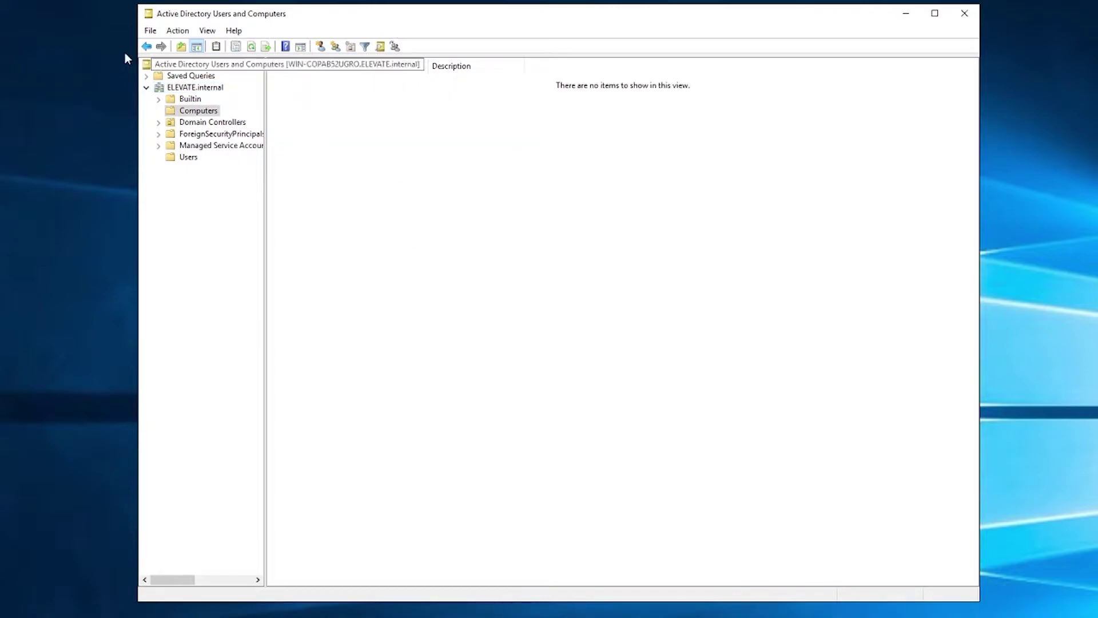
pyautogui.click(147, 46)
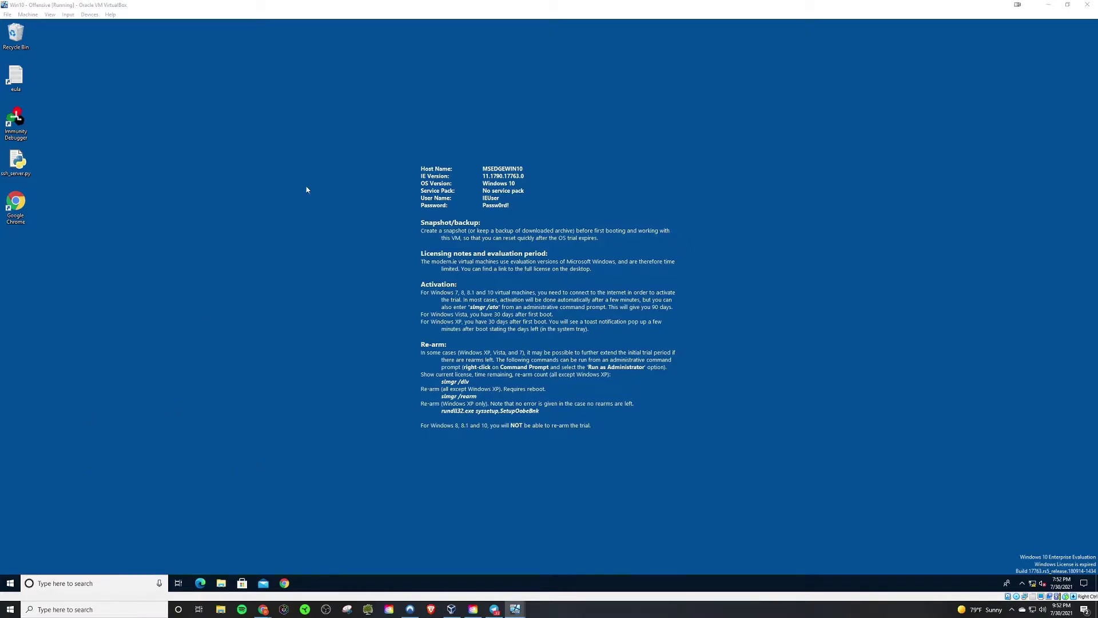
# Reach the Control Panel System page showing computer MSEDGEWIN10 in workgroup LOCAL.
pyautogui.click(10, 583)
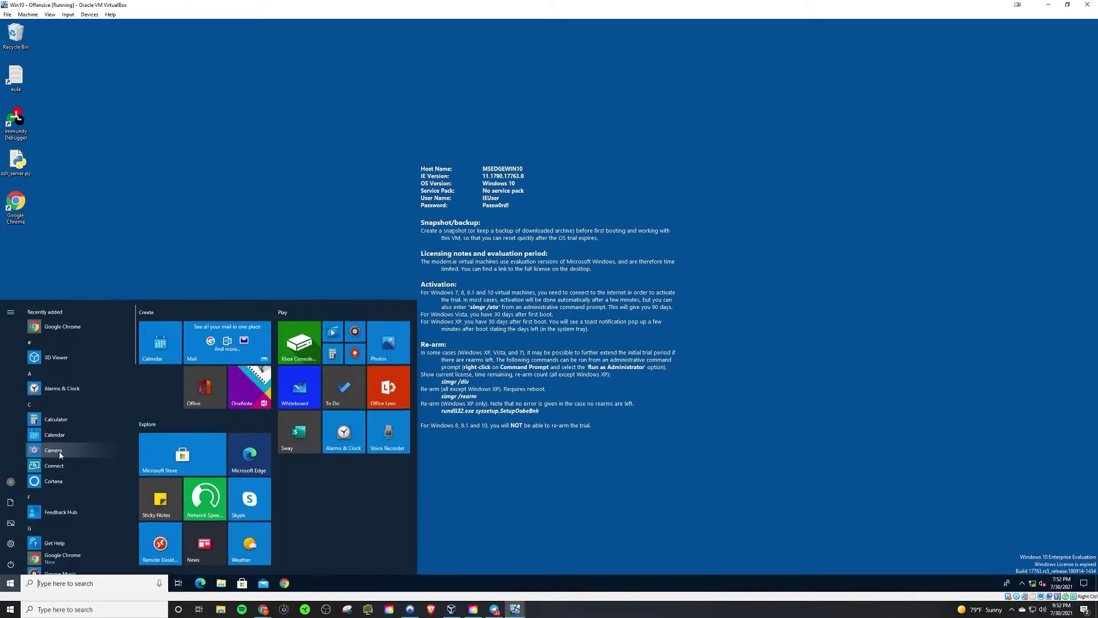
pyautogui.write('cmd')
pyautogui.press('Return')
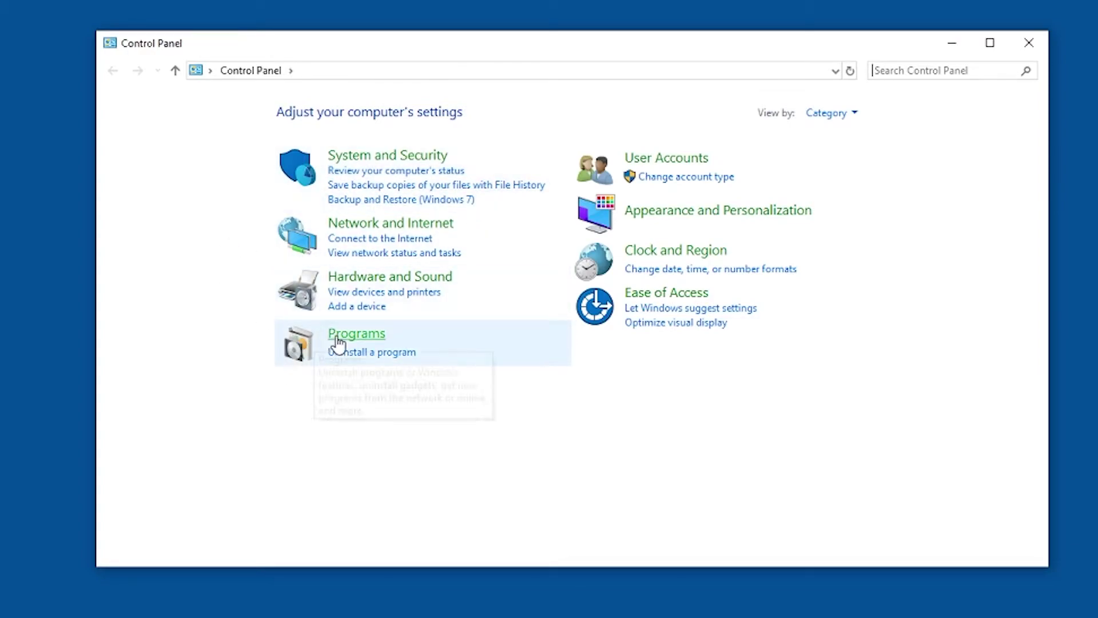
pyautogui.click(379, 160)
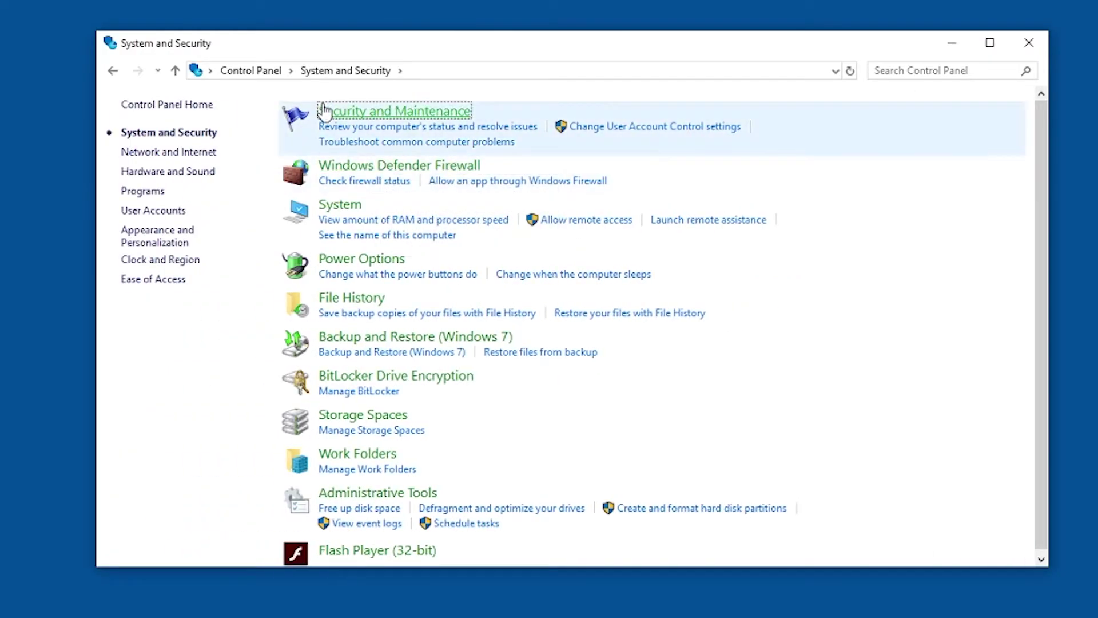
pyautogui.click(331, 207)
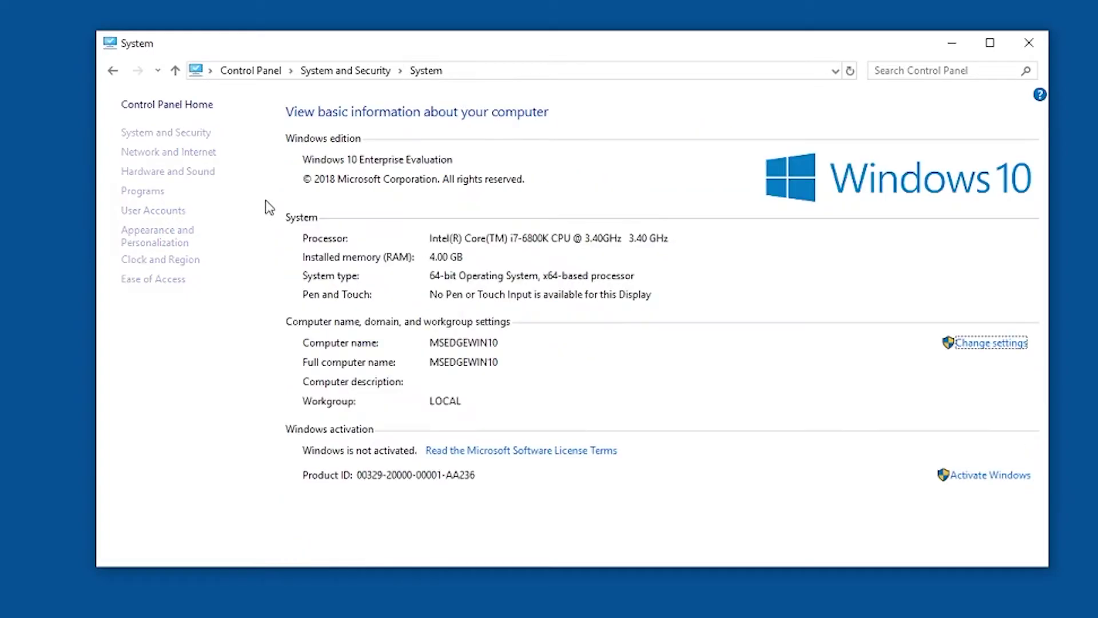
pyautogui.click(114, 71)
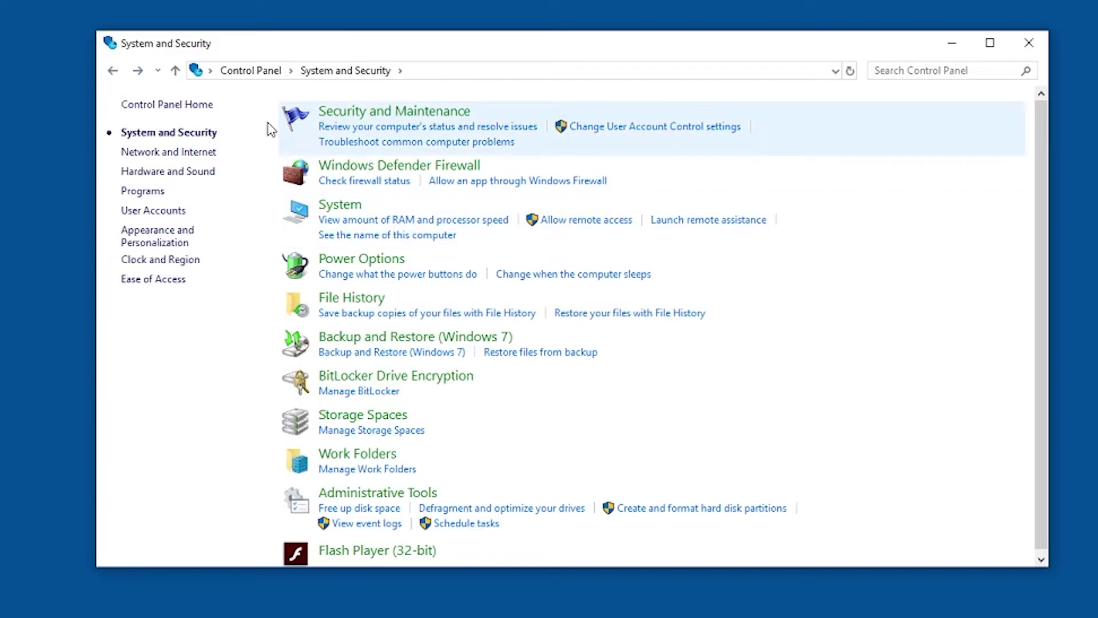
pyautogui.click(113, 70)
pyautogui.click(344, 160)
pyautogui.click(339, 207)
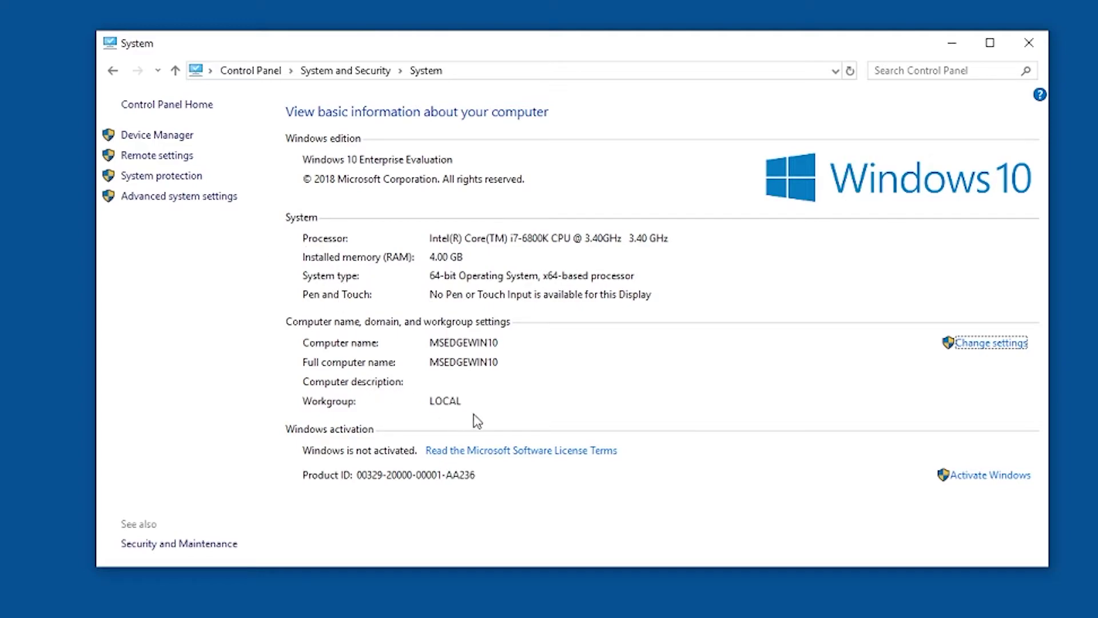
# In System Properties, set the computer's membership to the domain ELEVATE.internal and submit.
pyautogui.click(988, 347)
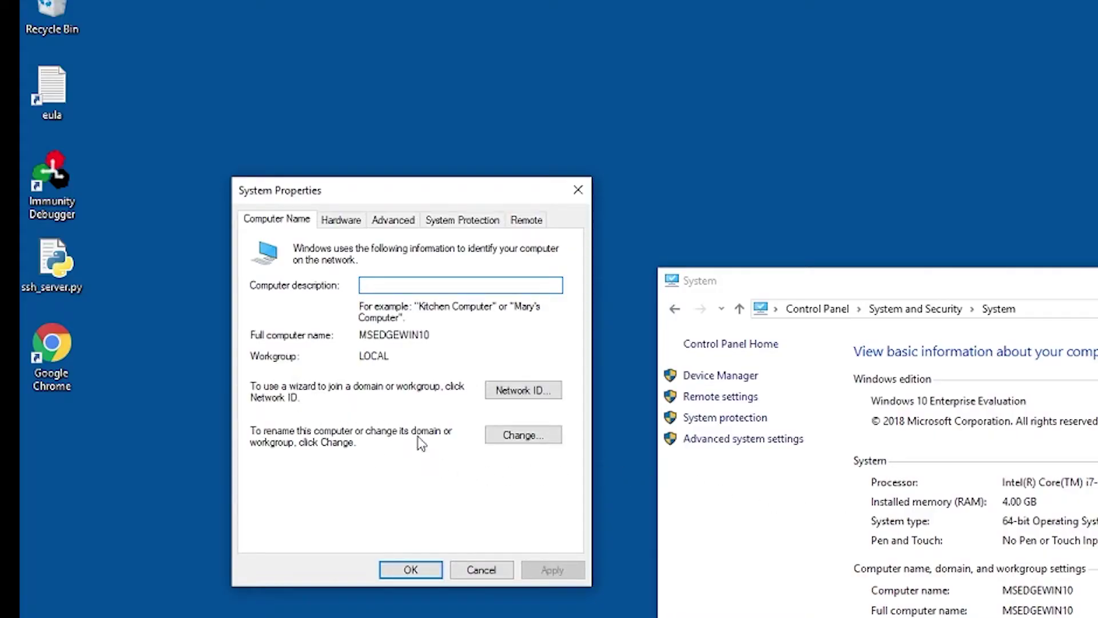
pyautogui.click(503, 440)
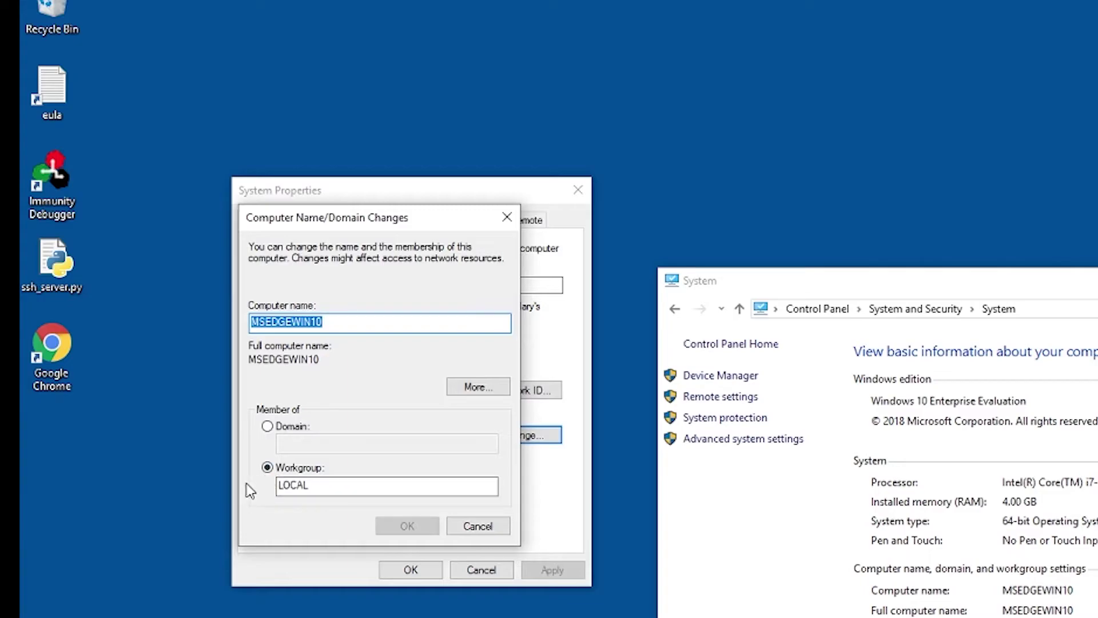
pyautogui.click(267, 427)
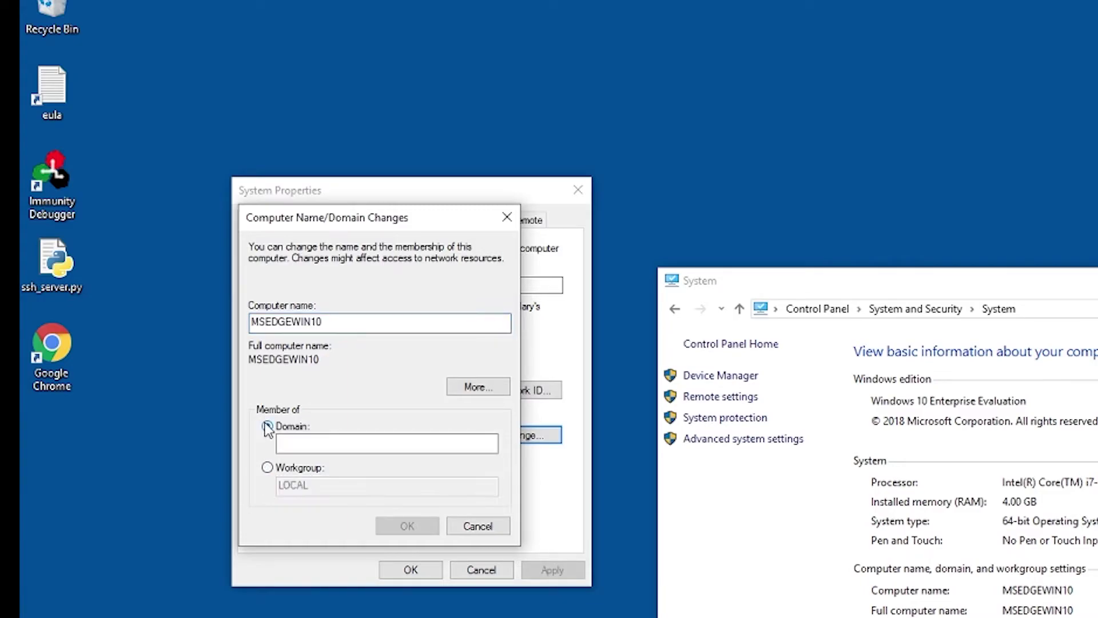
pyautogui.click(272, 324)
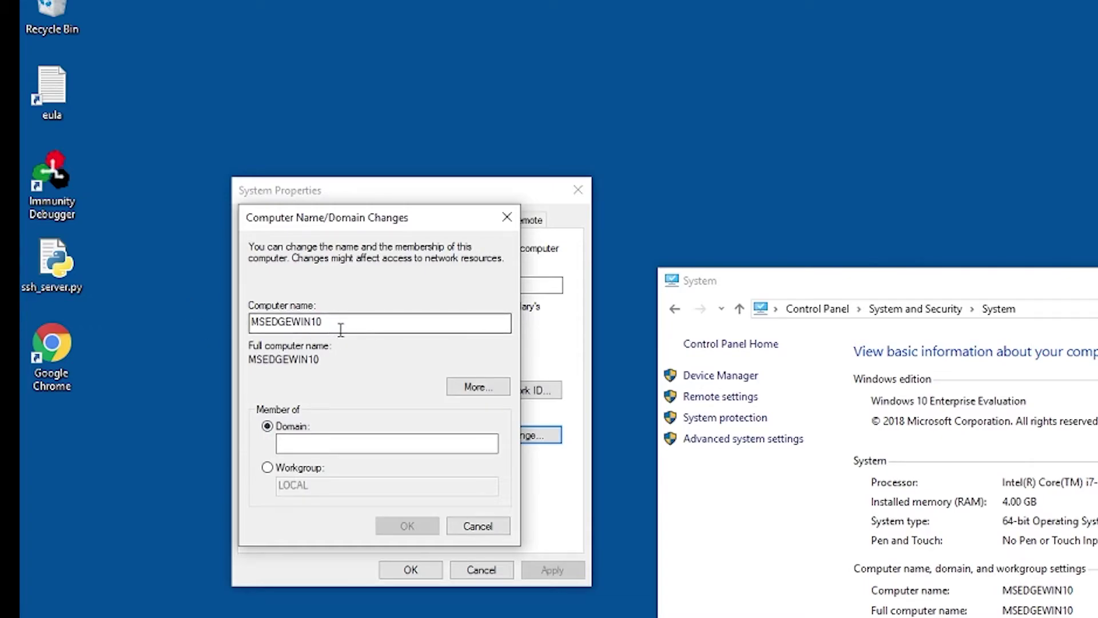
pyautogui.click(322, 443)
pyautogui.write('ELEVATE.internal')
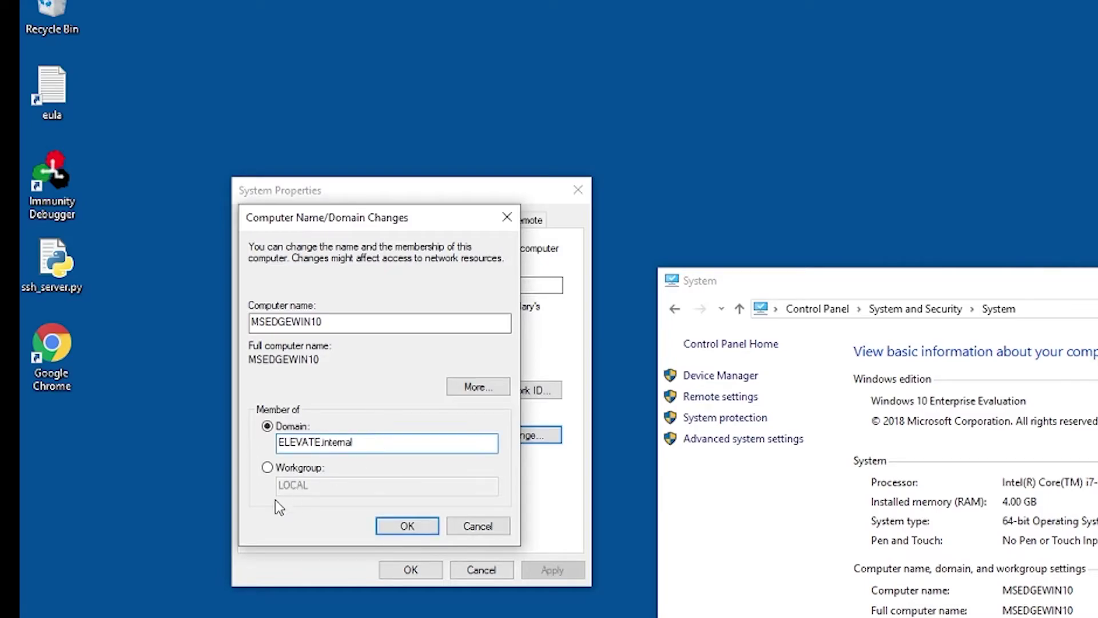
pyautogui.click(394, 524)
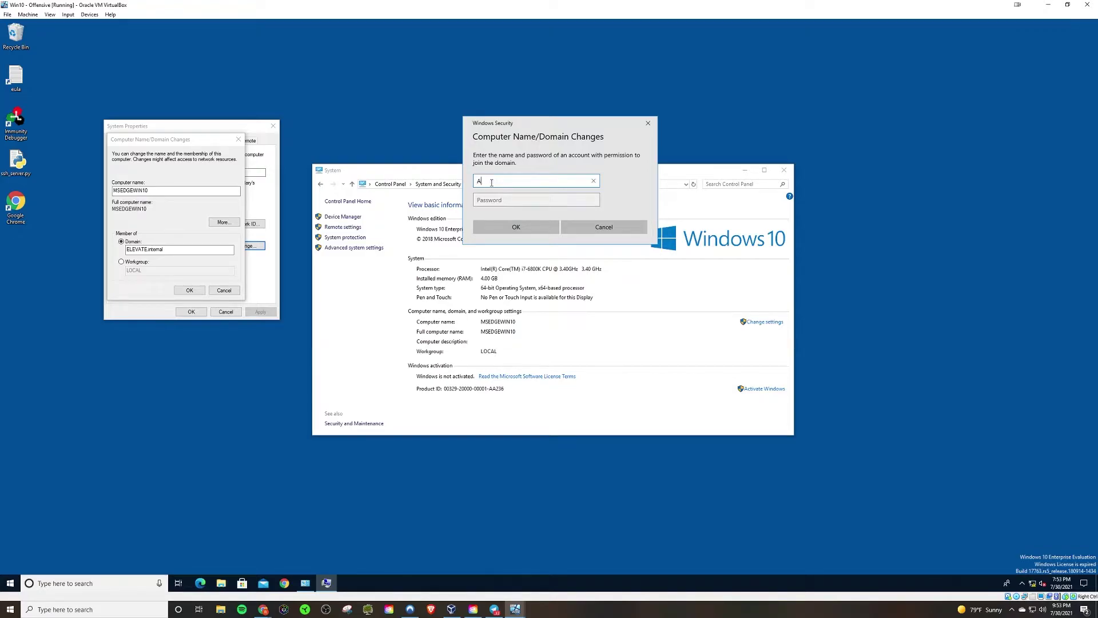
# Enter administrator credentials, acknowledge the welcome and restart messages, and power off the Win10 VM.
pyautogui.write('istrator')
pyautogui.click(495, 200)
pyautogui.press('Return')
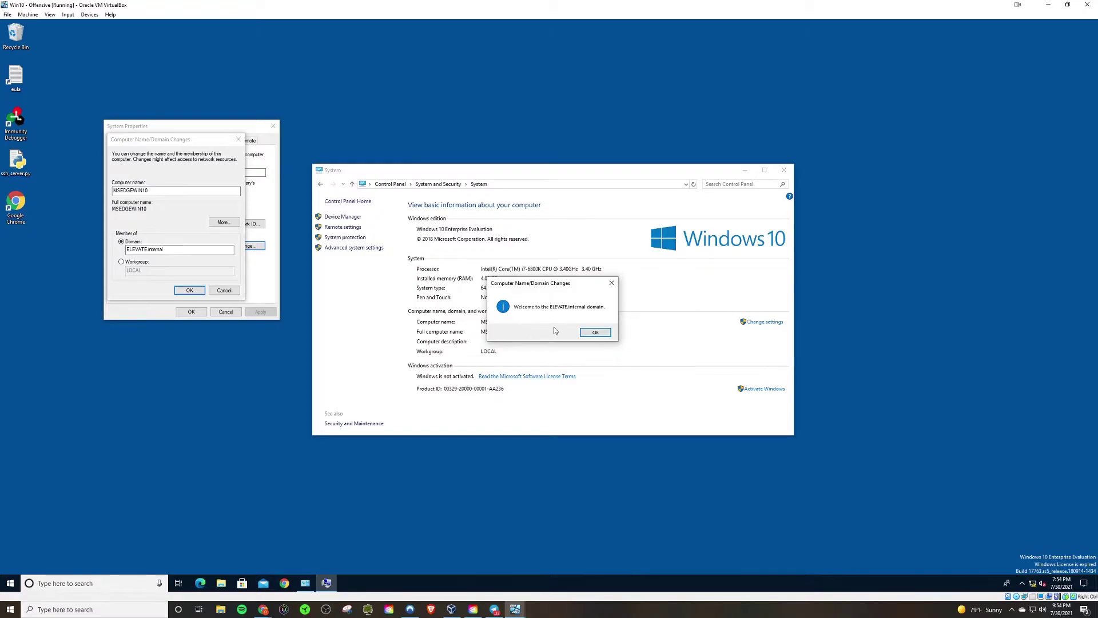
pyautogui.click(585, 334)
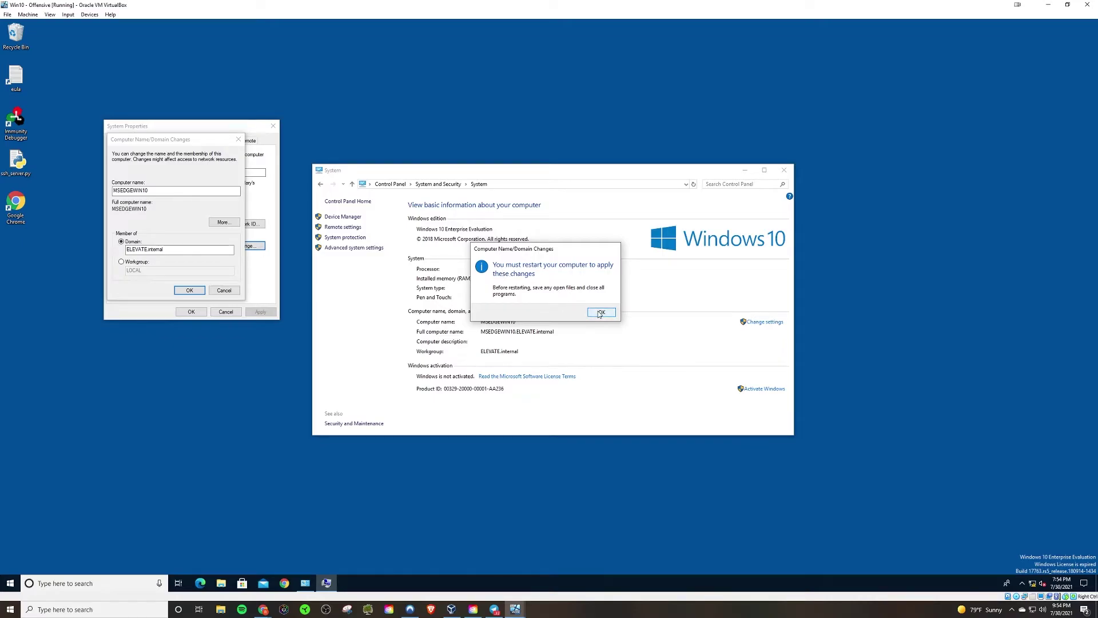
pyautogui.click(600, 312)
pyautogui.click(1087, 5)
pyautogui.click(513, 325)
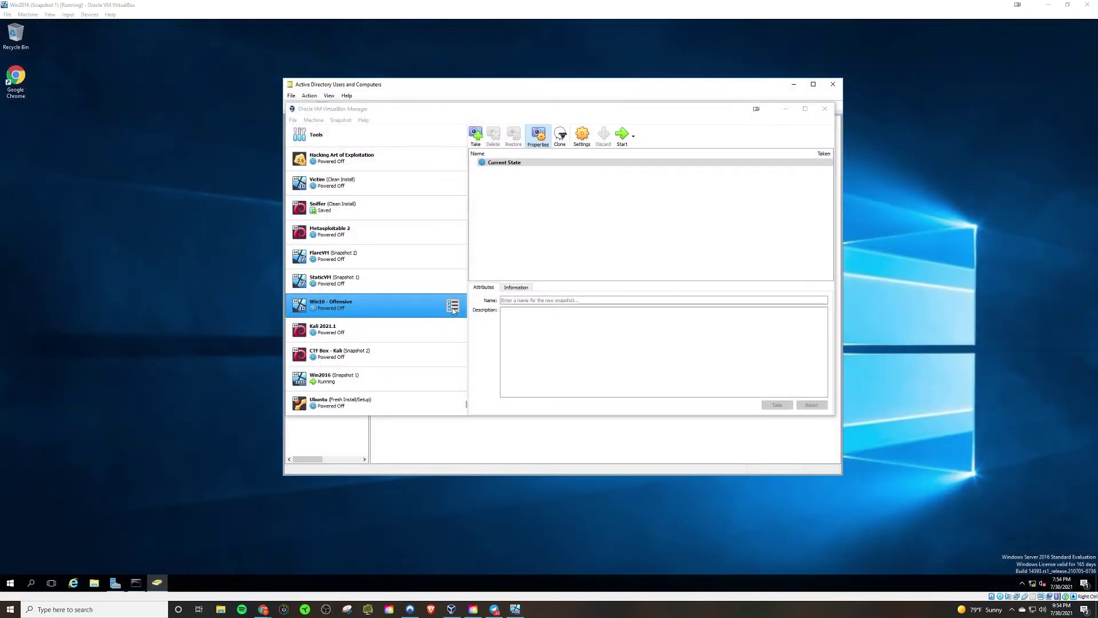
# Minimize VirtualBox Manager and select the Computers container in Active Directory Users and Computers.
pyautogui.click(514, 612)
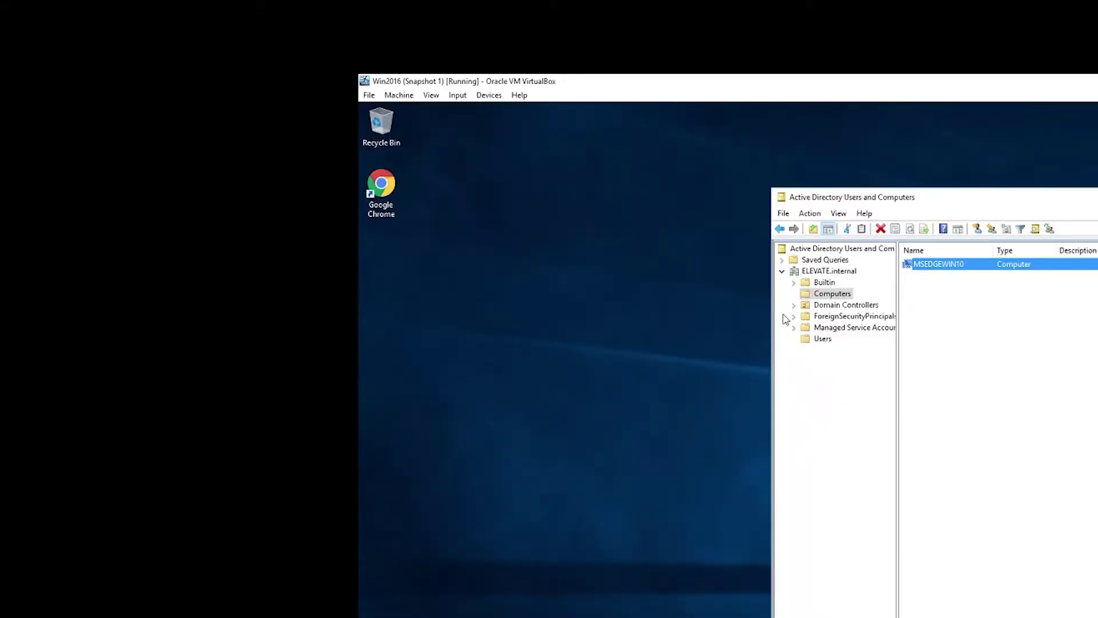
pyautogui.click(832, 285)
pyautogui.click(830, 294)
# Inspect MSEDGEWIN10's properties, including its Operating System and Member Of tabs.
pyautogui.doubleClick(952, 265)
pyautogui.hotkey('ctrl', 'Tab')
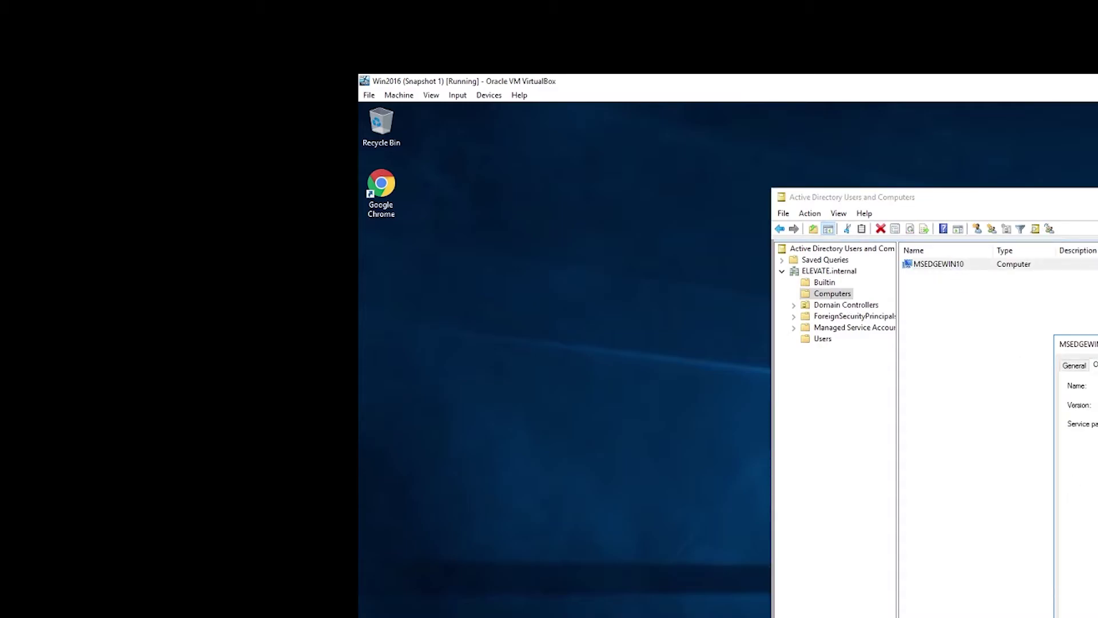
pyautogui.hotkey('ctrl', 'Tab')
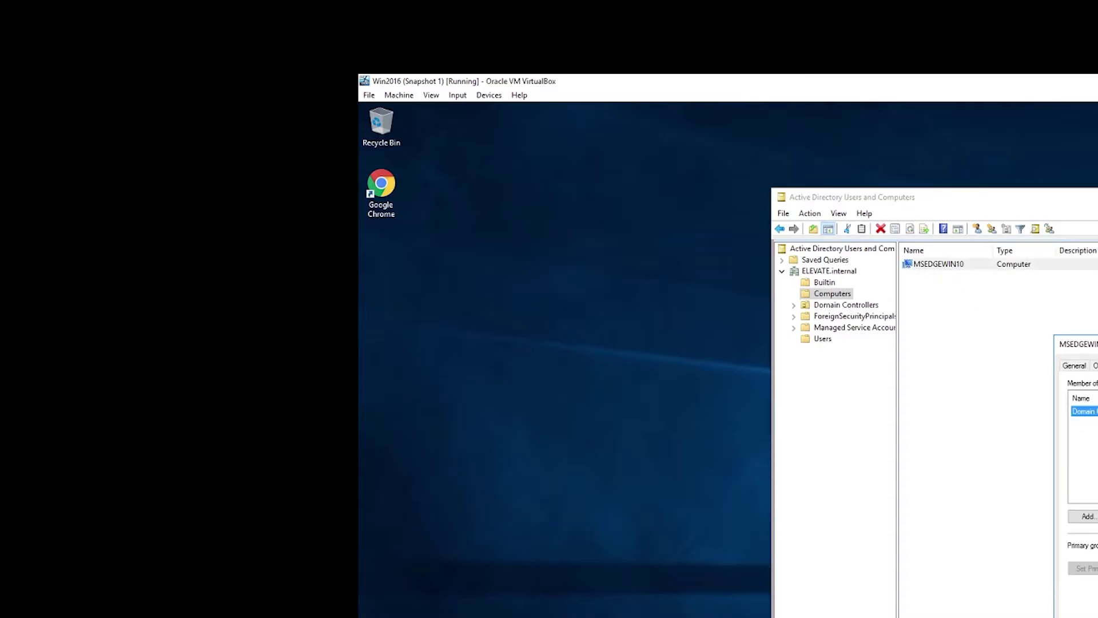
pyautogui.press('Escape')
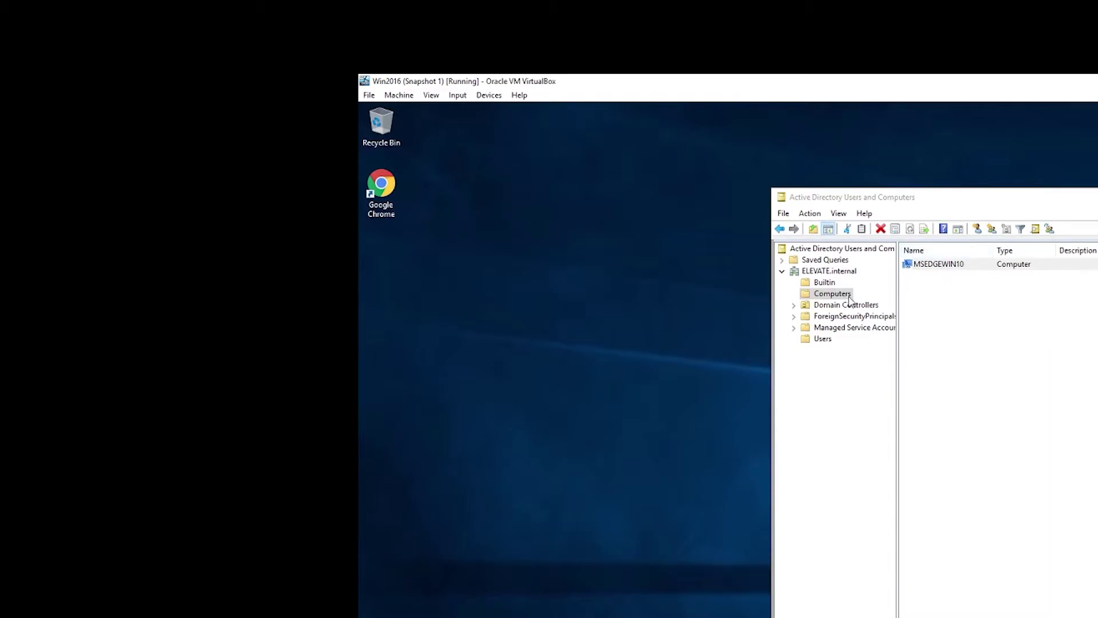
pyautogui.doubleClick(948, 265)
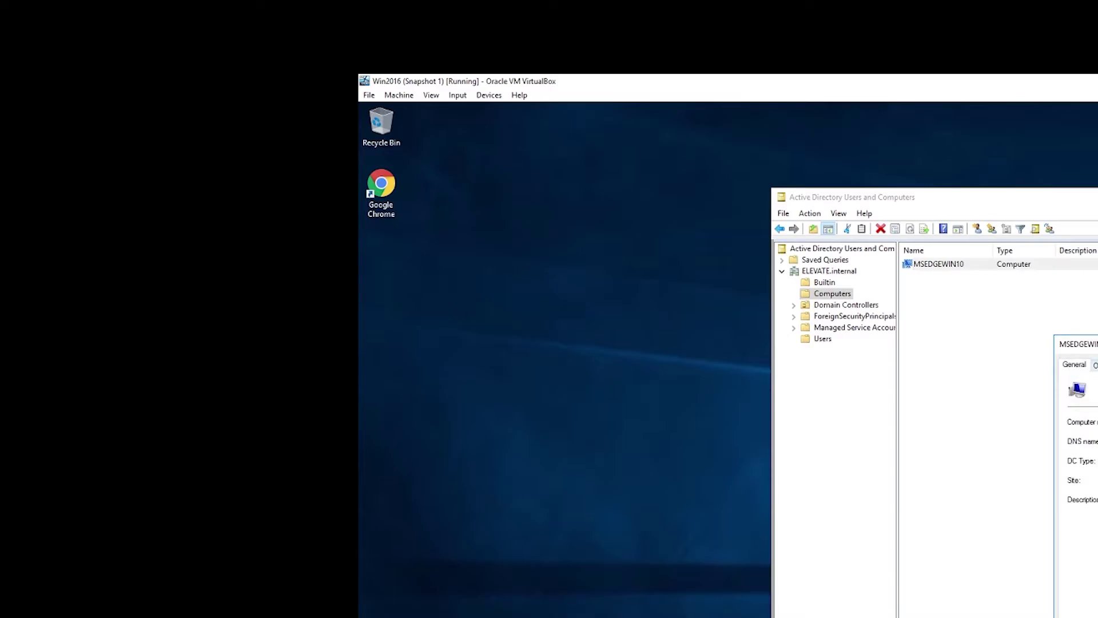
pyautogui.hotkey('ctrl', 'Tab')
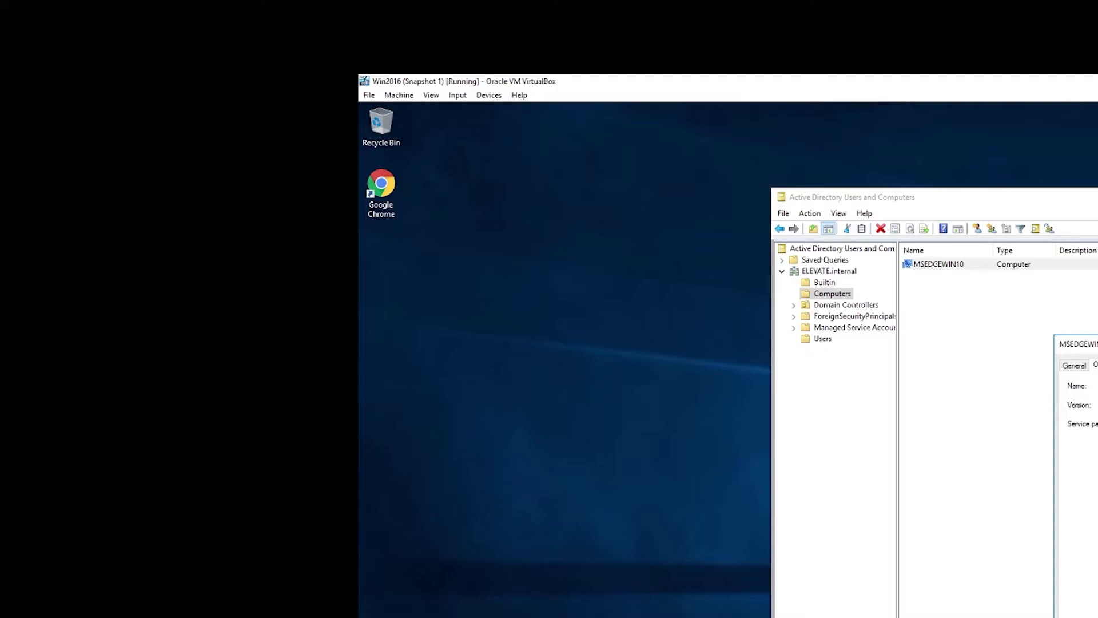
pyautogui.press('Escape')
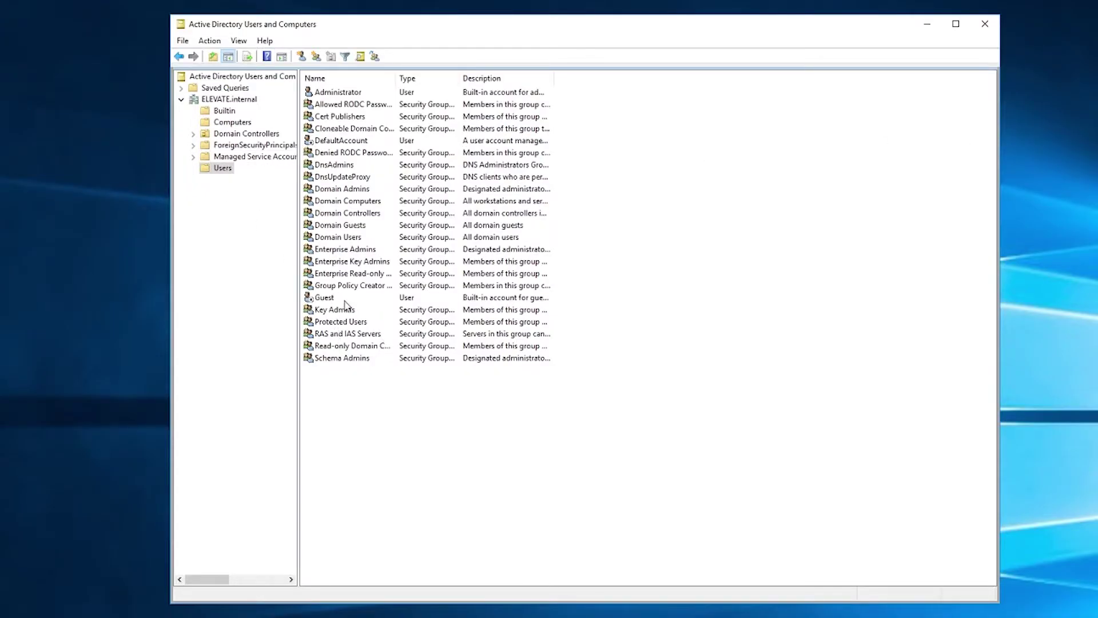
pyautogui.click(217, 170)
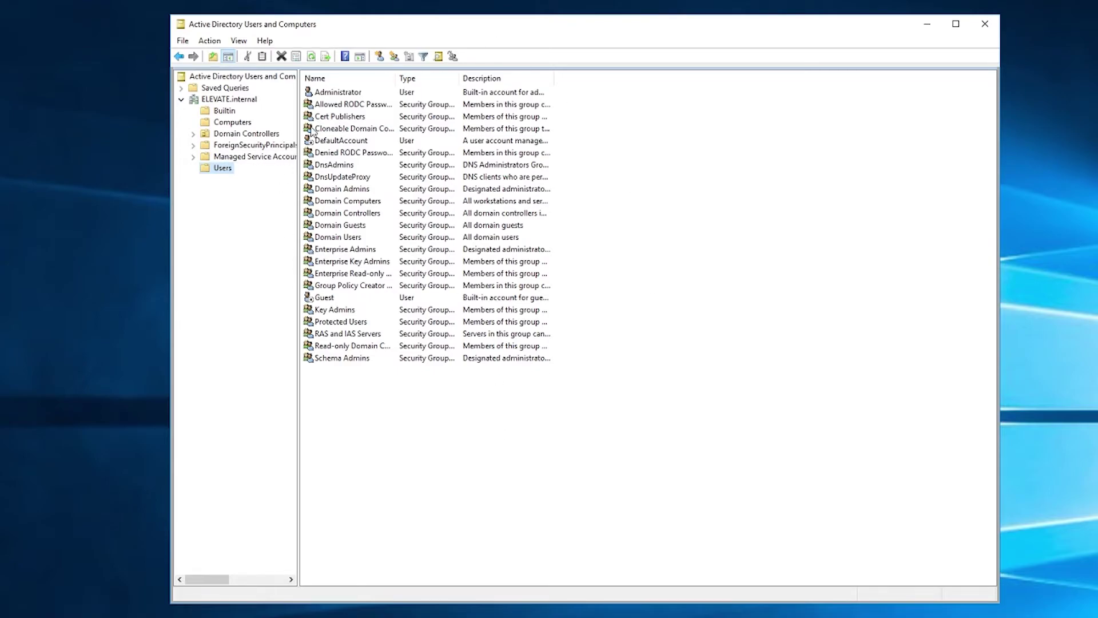
pyautogui.click(340, 238)
pyautogui.doubleClick(341, 239)
pyautogui.click(512, 195)
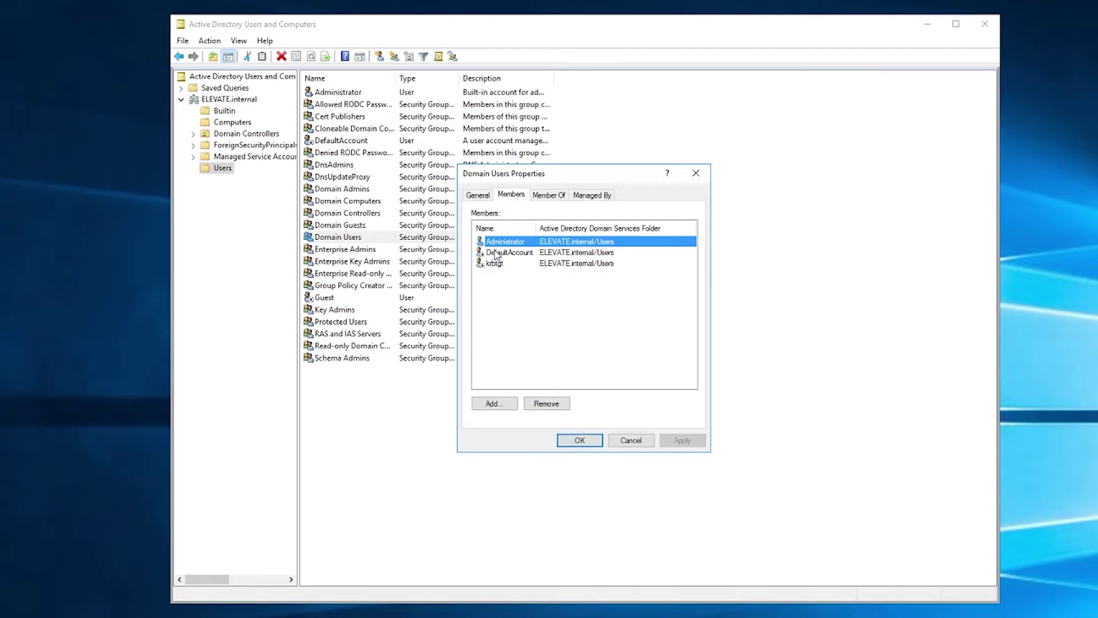
pyautogui.click(583, 444)
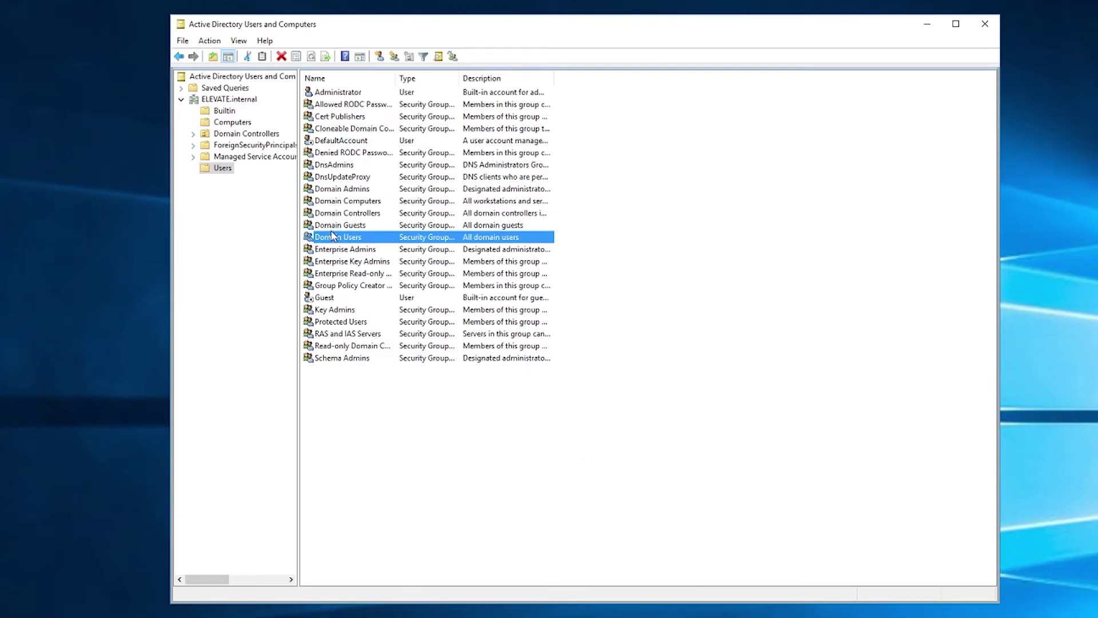
pyautogui.doubleClick(329, 191)
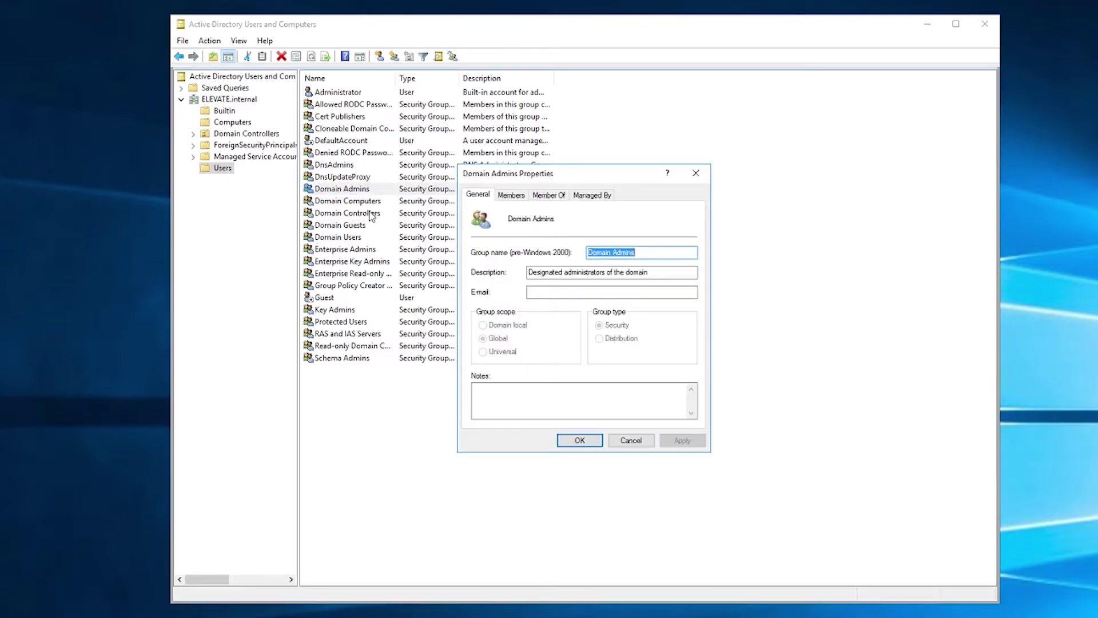
pyautogui.click(504, 196)
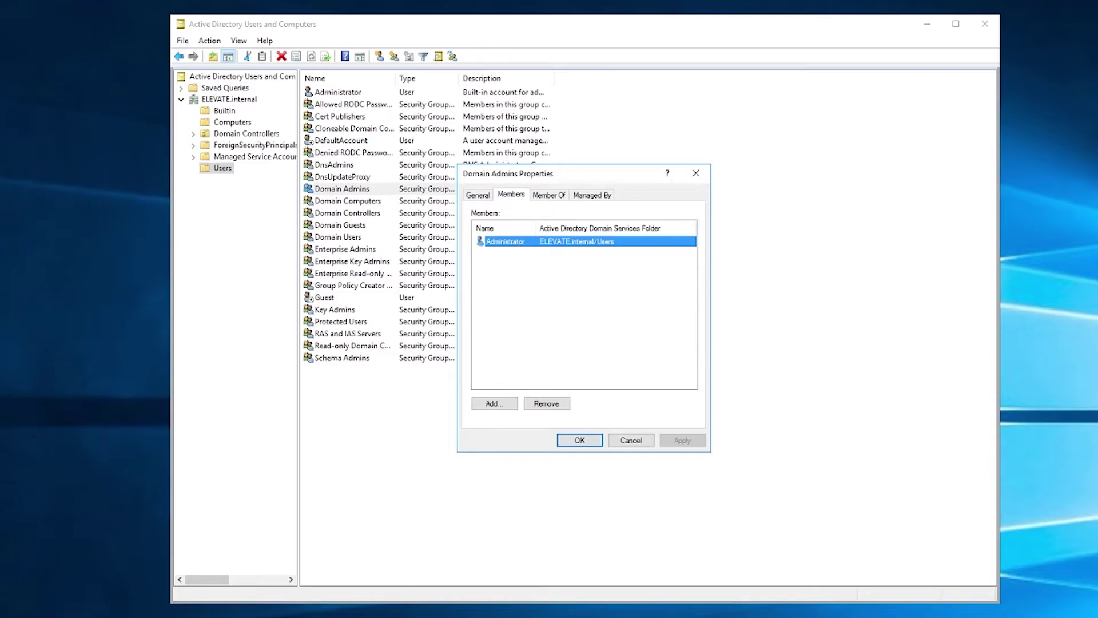
pyautogui.hotkey('alt', 'Tab')
pyautogui.click(314, 283)
pyautogui.click(317, 329)
pyautogui.click(323, 343)
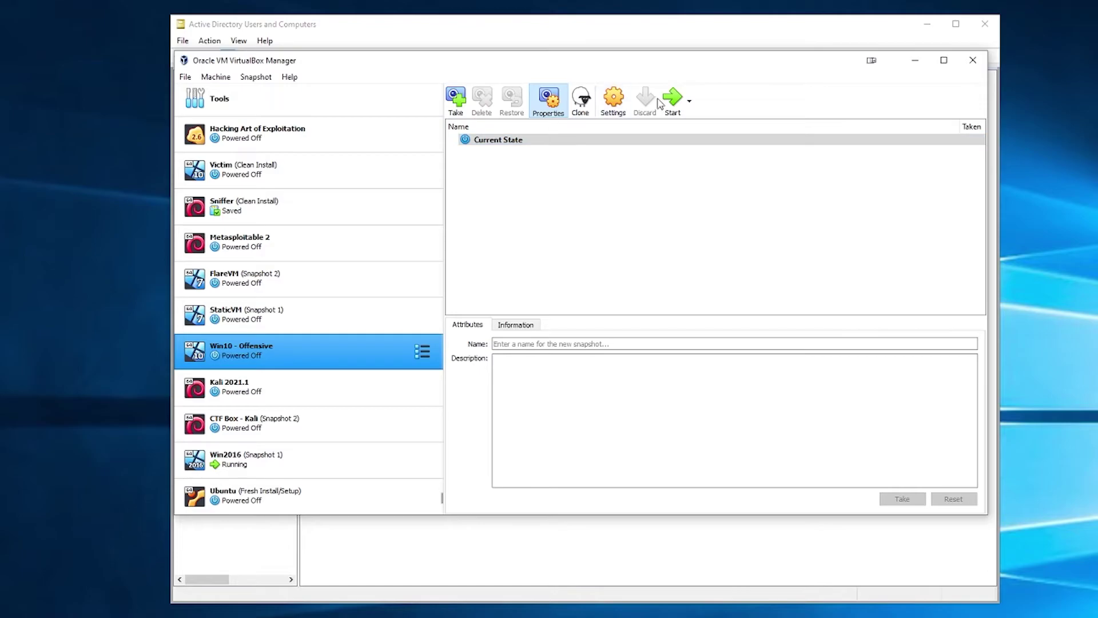
pyautogui.click(567, 34)
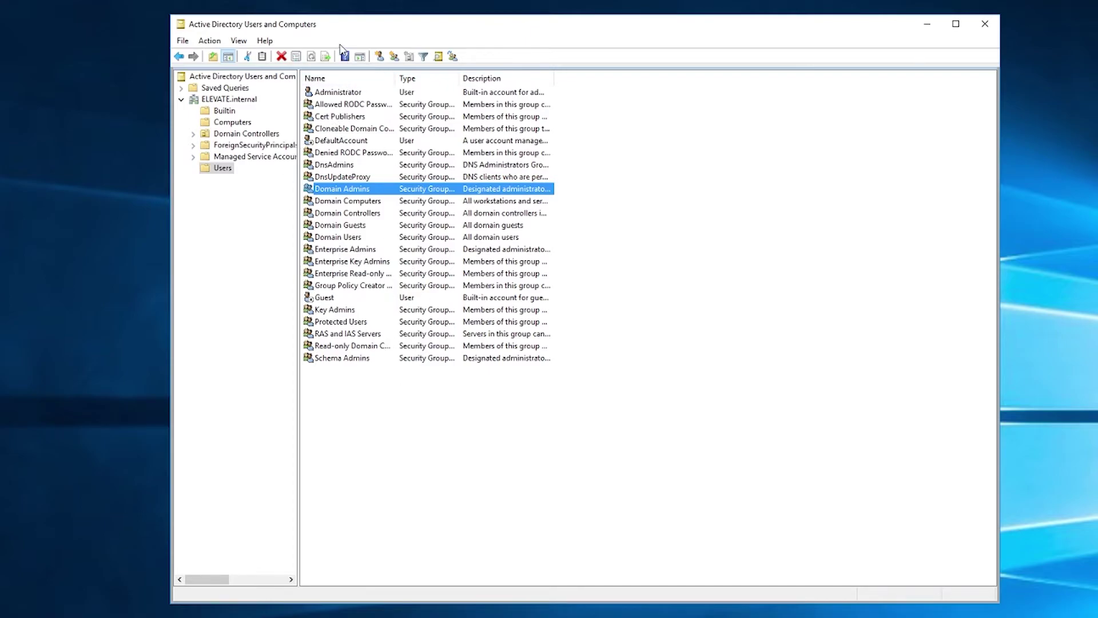
# Create a new Global Security group named Elevate Users in the Users container.
pyautogui.rightClick(405, 419)
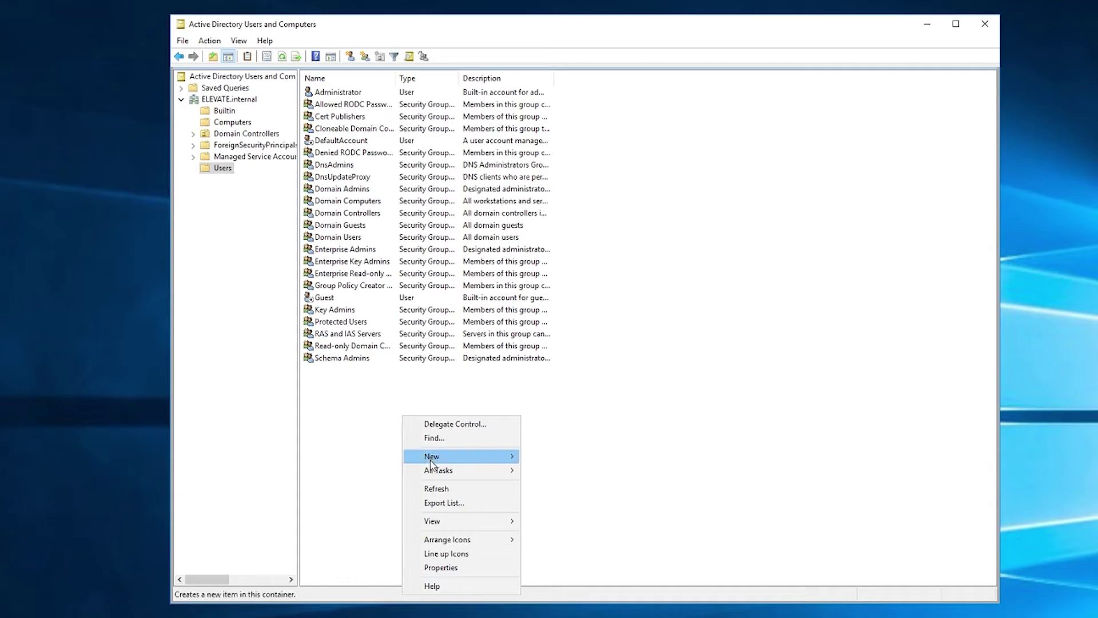
pyautogui.moveTo(433, 460)
pyautogui.click(575, 489)
pyautogui.write('Elevate Users')
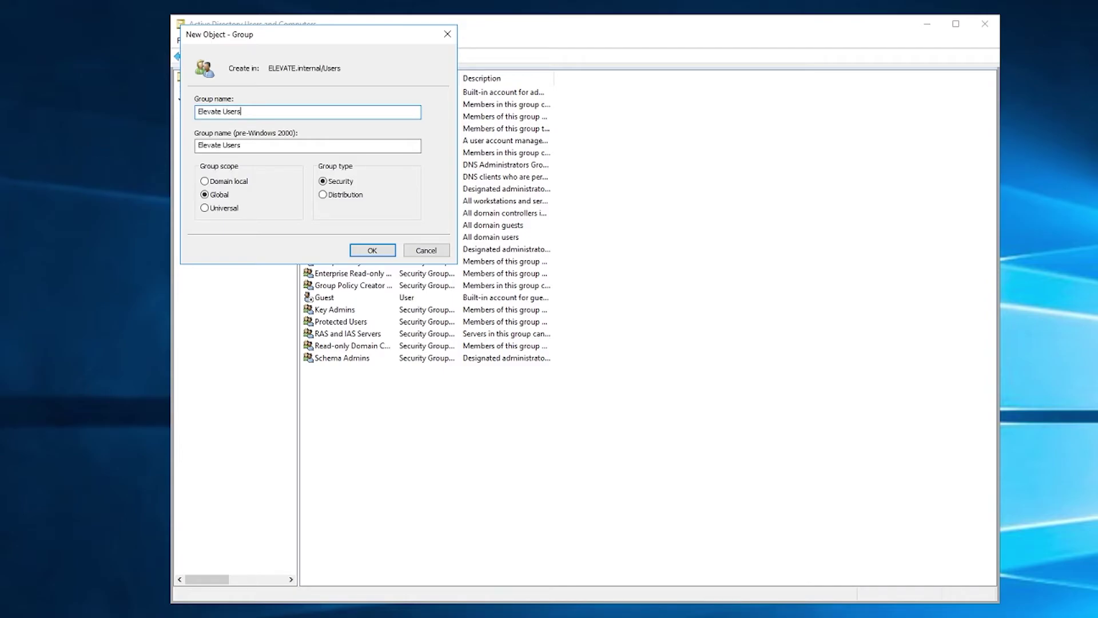
pyautogui.click(369, 250)
# Review Elevate Users' property pages and confirm its member list is empty.
pyautogui.doubleClick(336, 253)
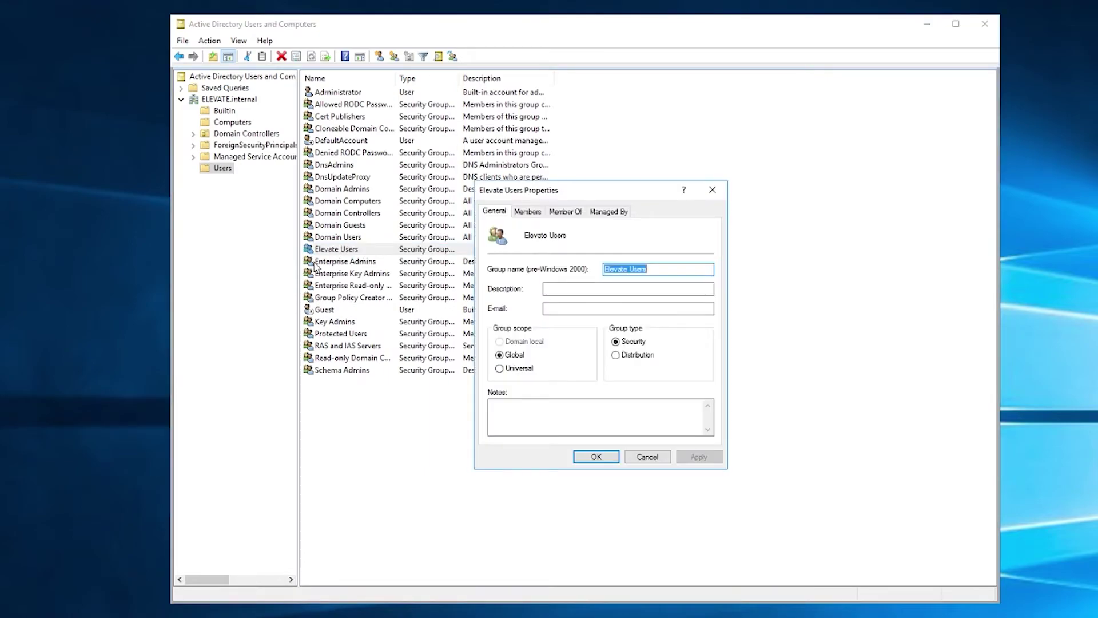
pyautogui.click(526, 215)
pyautogui.click(598, 212)
pyautogui.click(559, 213)
pyautogui.click(595, 212)
pyautogui.click(492, 212)
pyautogui.click(527, 212)
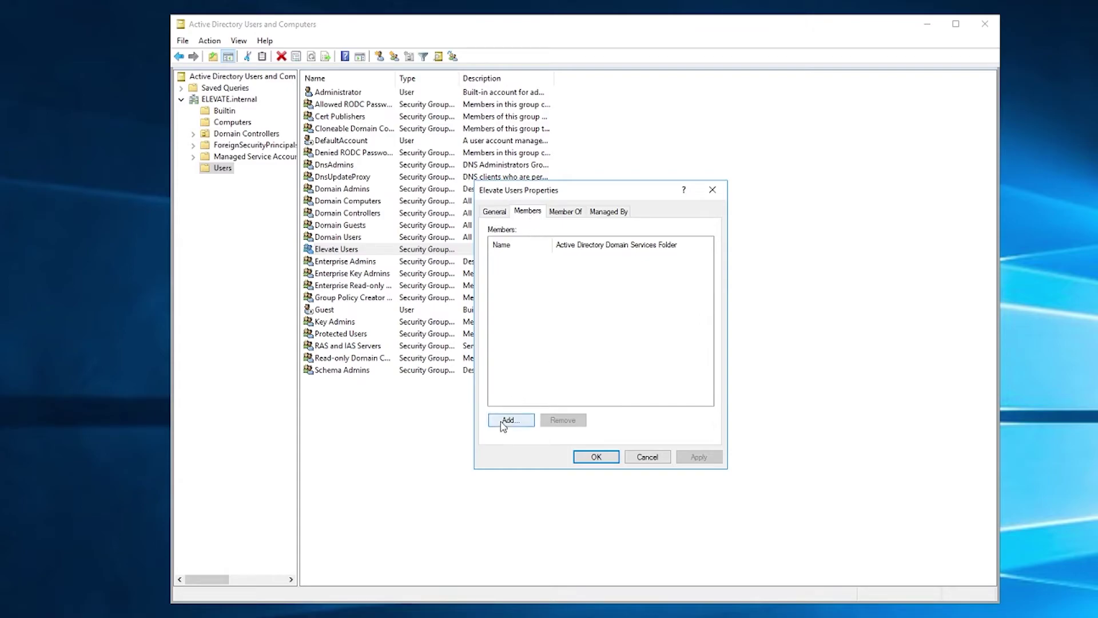
pyautogui.click(712, 189)
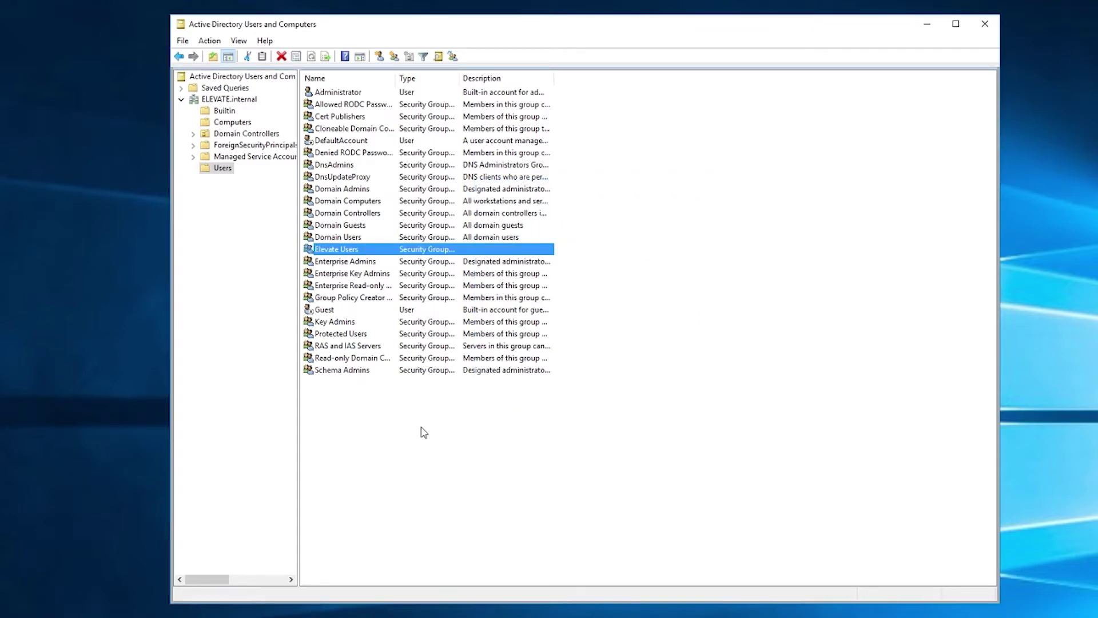
pyautogui.rightClick(465, 420)
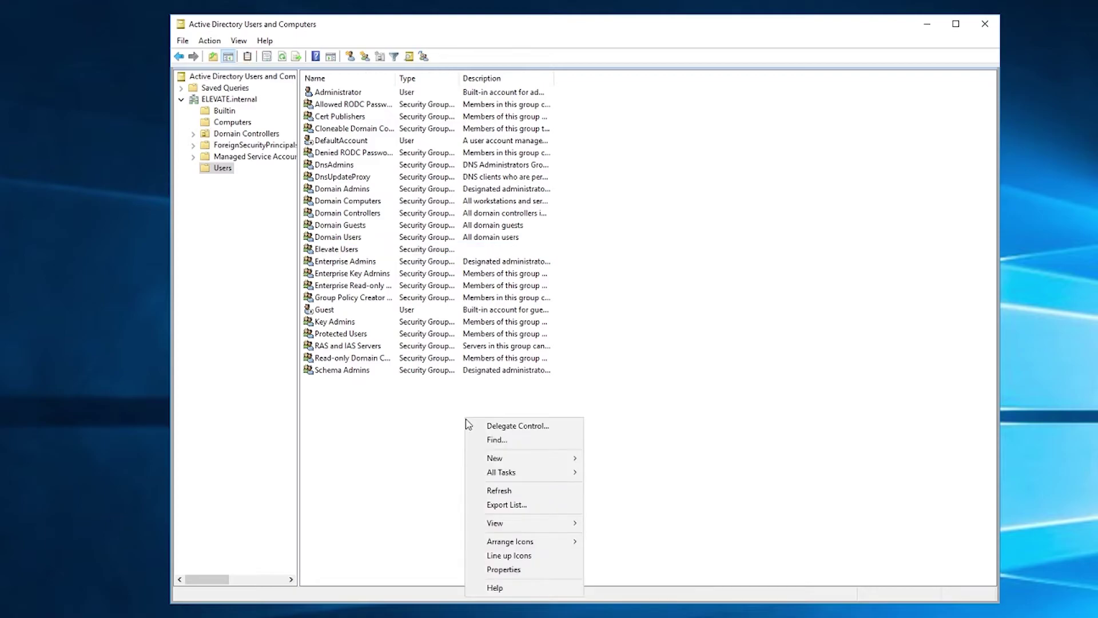
pyautogui.moveTo(483, 458)
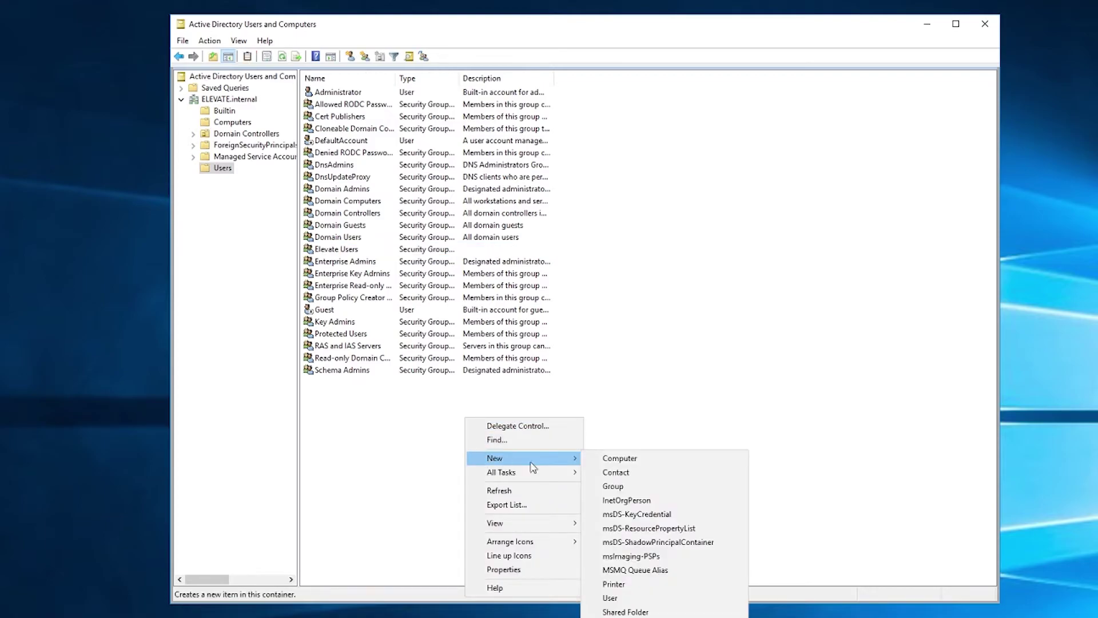
pyautogui.click(609, 599)
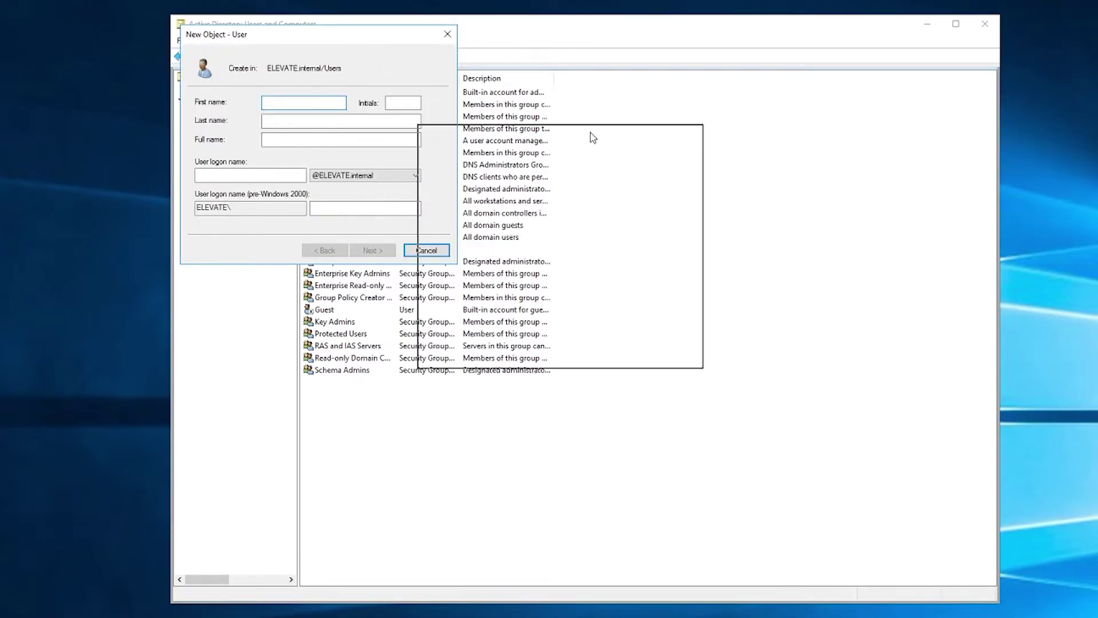
pyautogui.moveTo(590, 137); pyautogui.dragTo(648, 132)
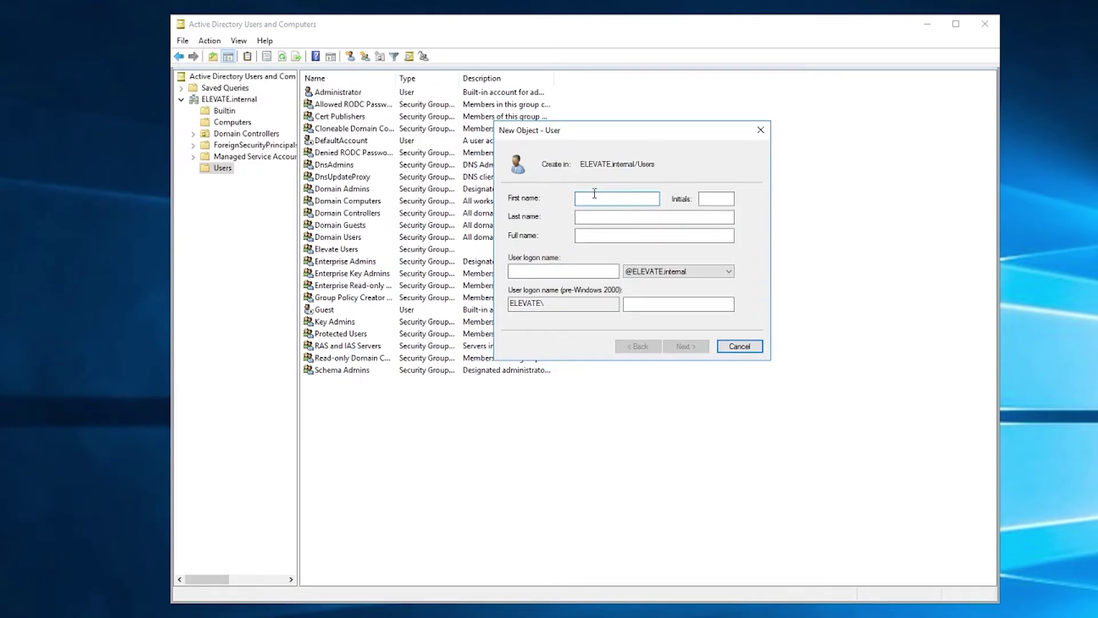
pyautogui.write('testuser')
pyautogui.click(562, 270)
pyautogui.write('tes')
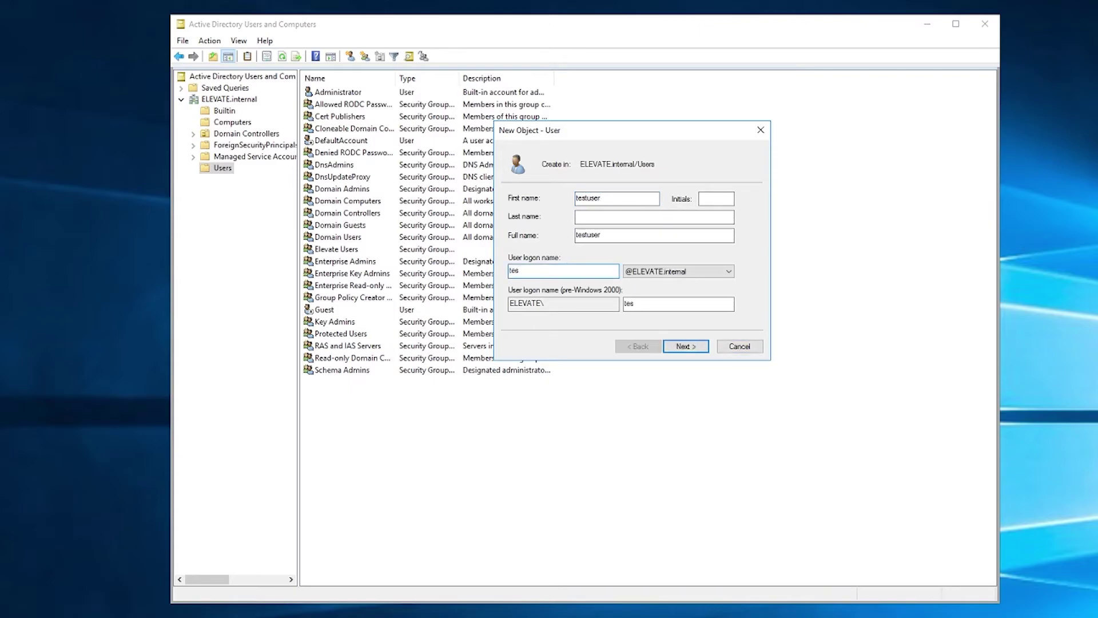
pyautogui.write('tuser')
pyautogui.click(675, 274)
pyautogui.click(676, 273)
pyautogui.click(681, 273)
pyautogui.click(683, 273)
pyautogui.click(678, 351)
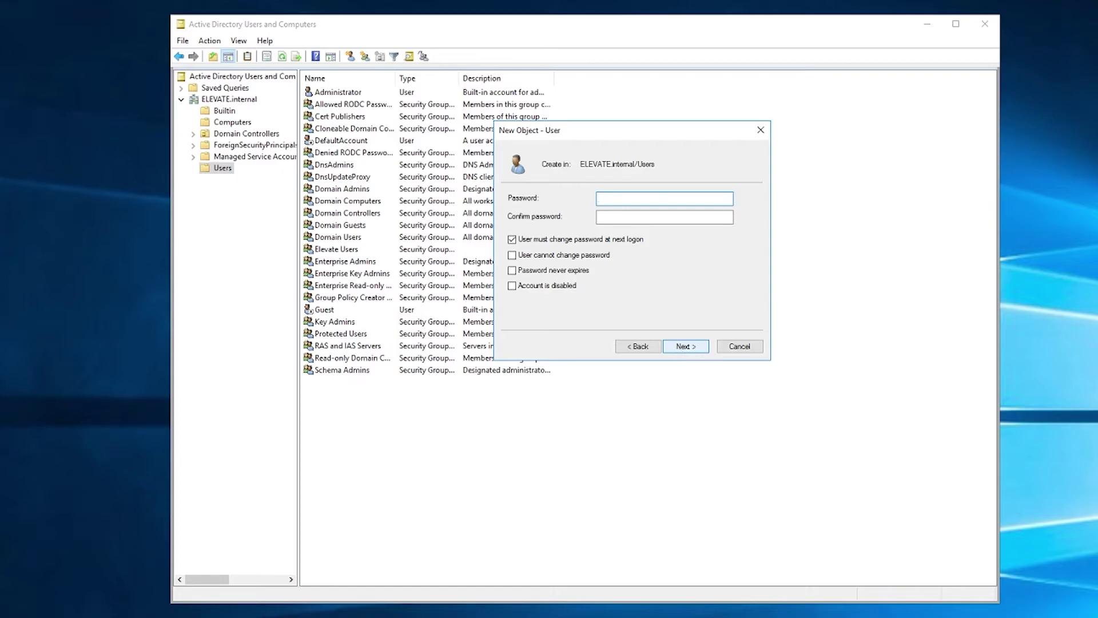
pyautogui.write('Password12')
# Set testuser's password, clear 'must change password at next logon', and finish creating the account.
pyautogui.hotkey('ctrl', 'a')
pyautogui.write('Passwo')
pyautogui.click(663, 217)
pyautogui.write('Passw')
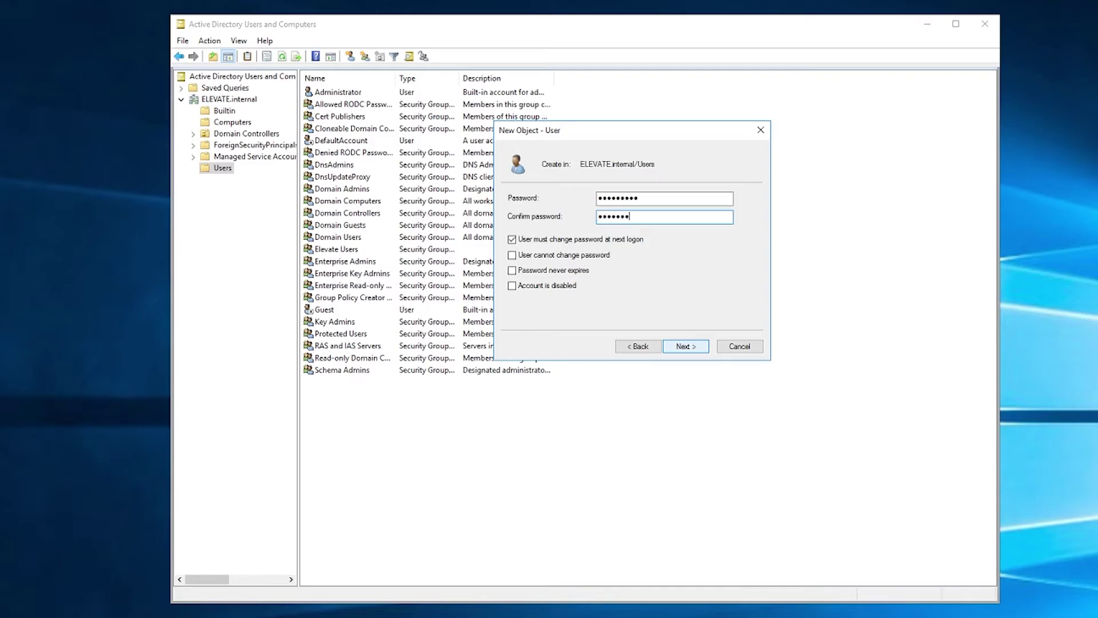
pyautogui.click(512, 239)
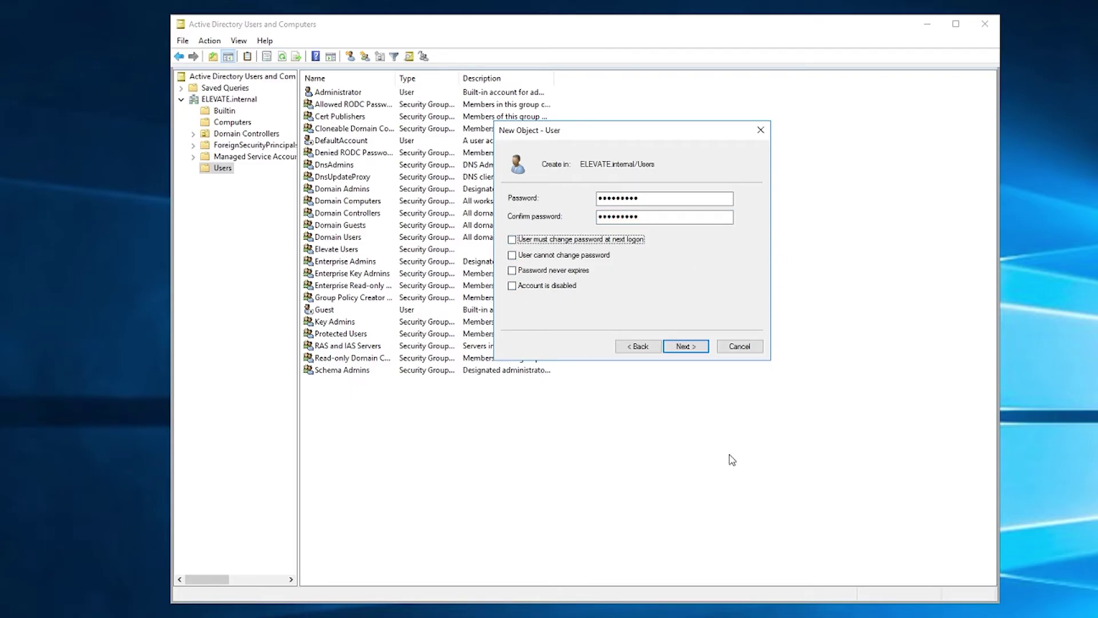
pyautogui.click(676, 347)
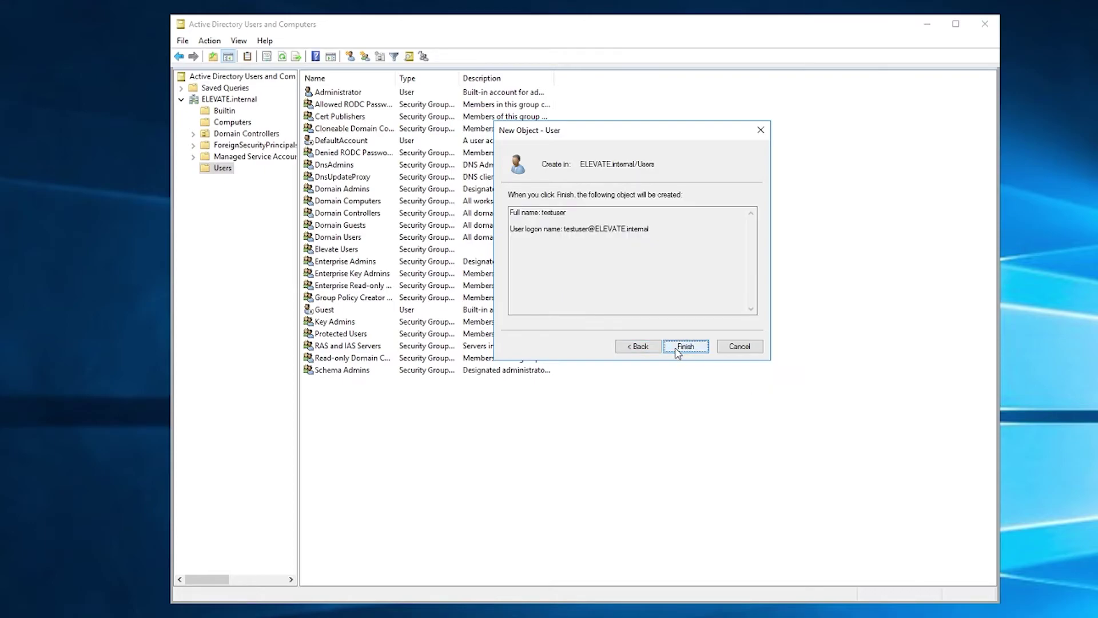
pyautogui.click(678, 349)
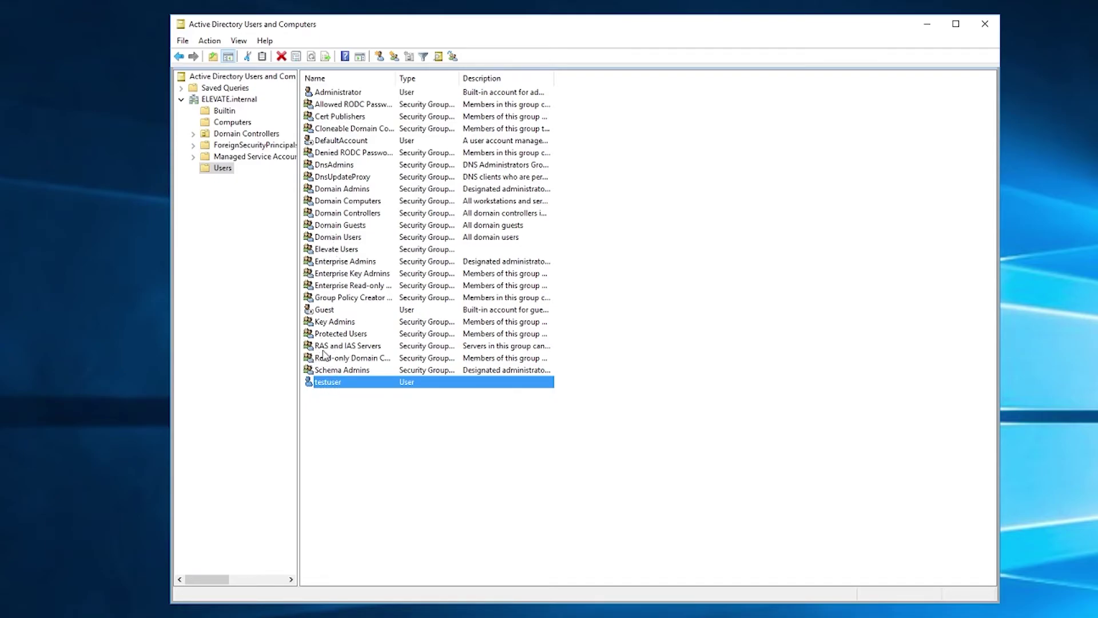
# Add testuser as a member of the Elevate Users group and save.
pyautogui.doubleClick(344, 251)
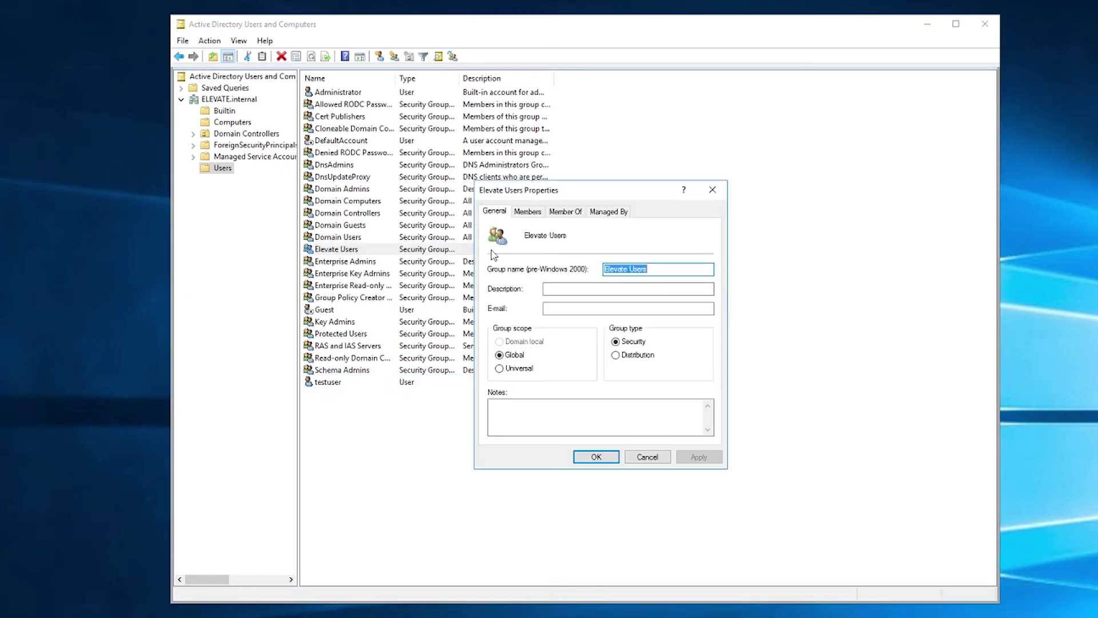
pyautogui.click(526, 212)
pyautogui.click(507, 420)
pyautogui.write('testuser')
pyautogui.click(722, 308)
pyautogui.click(680, 346)
pyautogui.click(596, 457)
# Verify testuser is listed in Elevate Users' members, then switch to the Windows 10 VM.
pyautogui.doubleClick(338, 249)
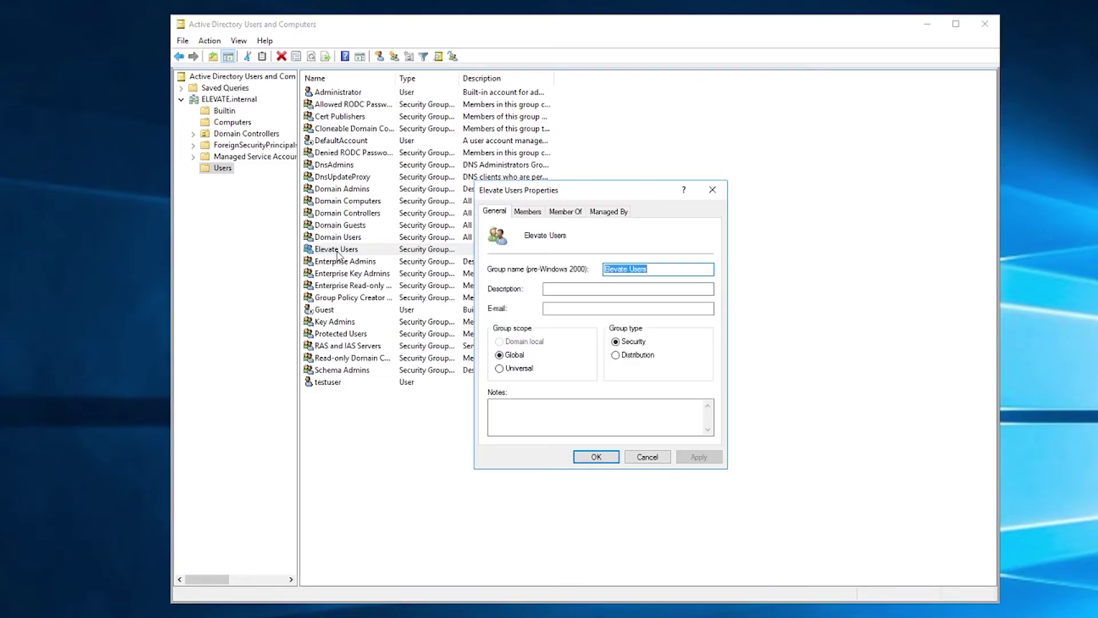
pyautogui.click(564, 211)
pyautogui.click(529, 211)
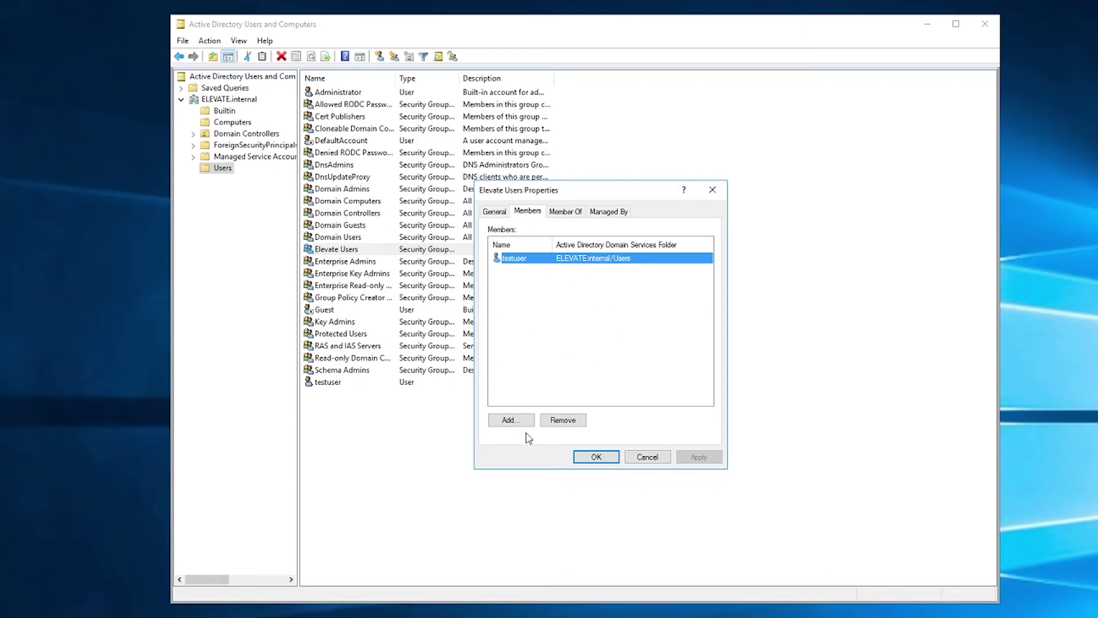
pyautogui.click(591, 456)
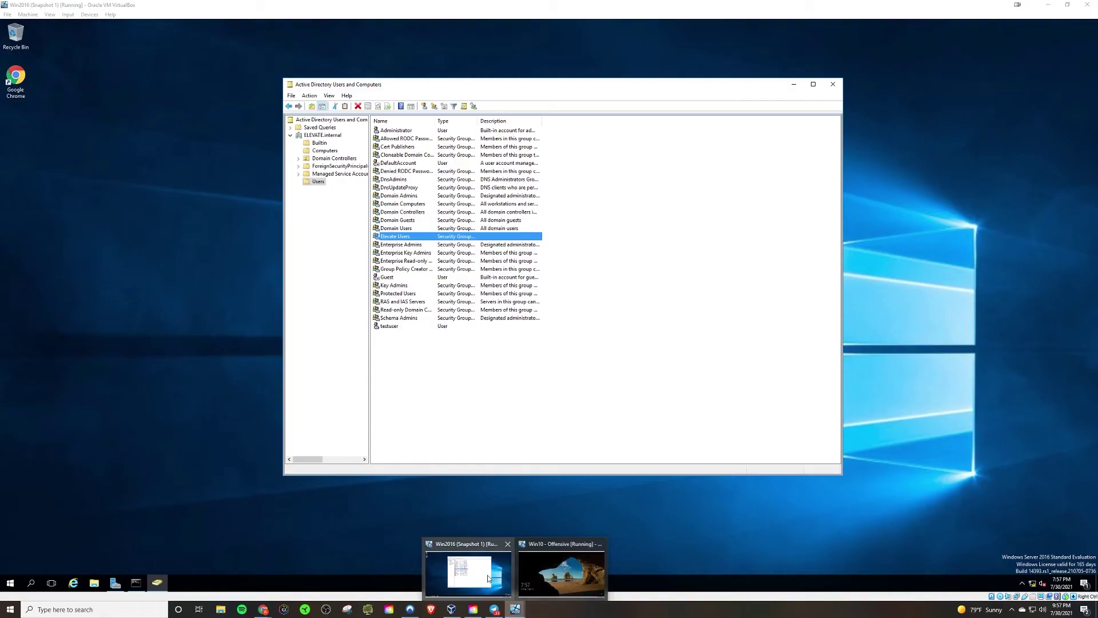
pyautogui.click(523, 568)
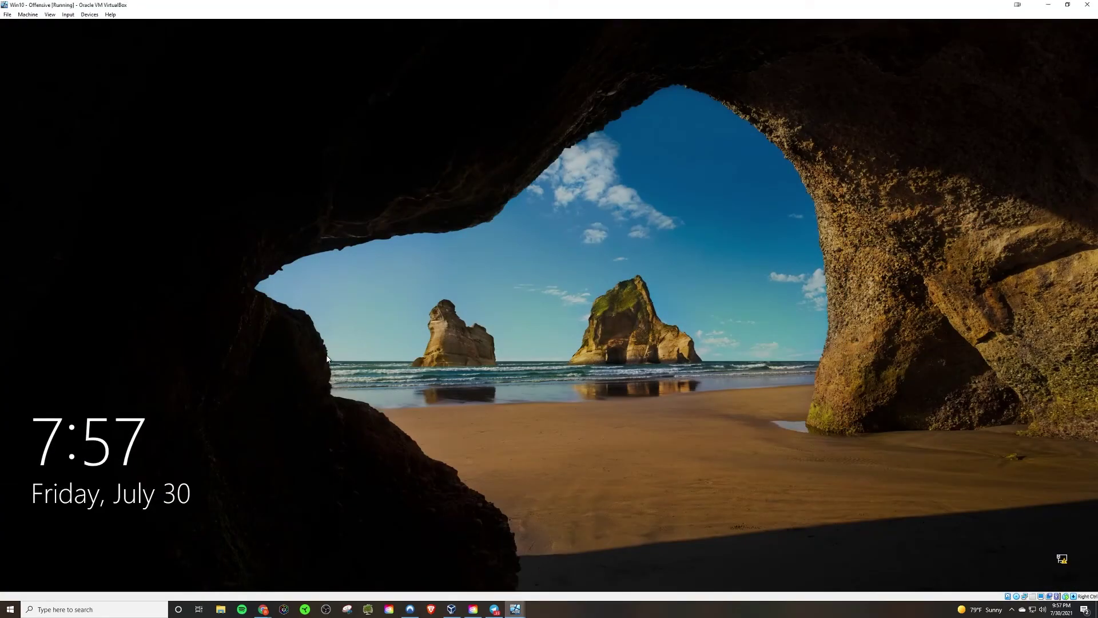
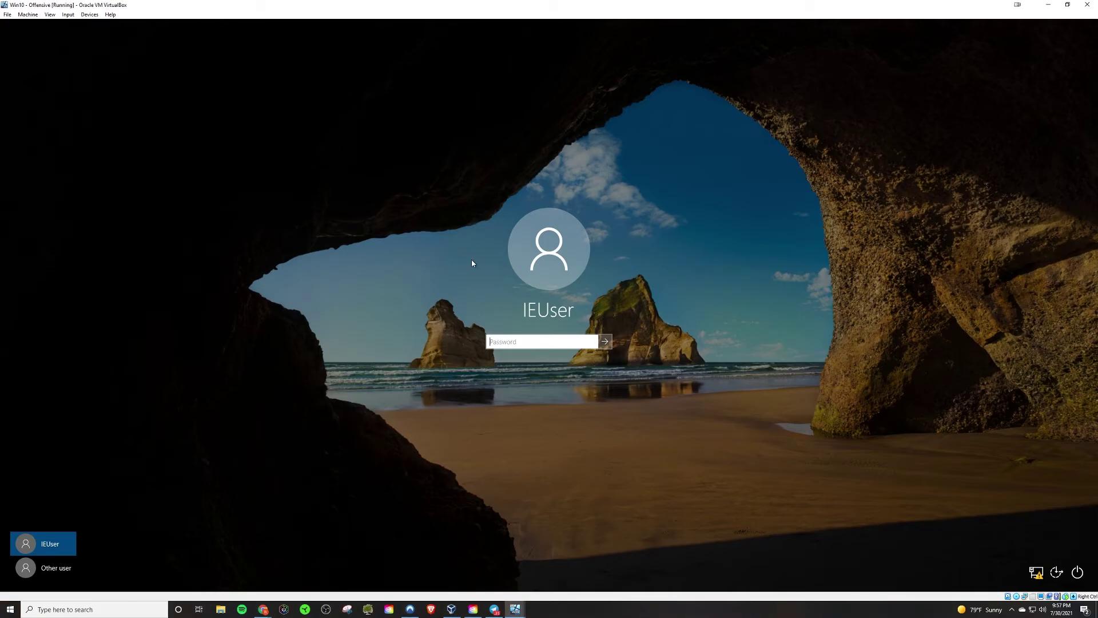
# Switch the Windows 10 lock screen to Other user sign-in and view the domain sign-in help.
pyautogui.click(52, 567)
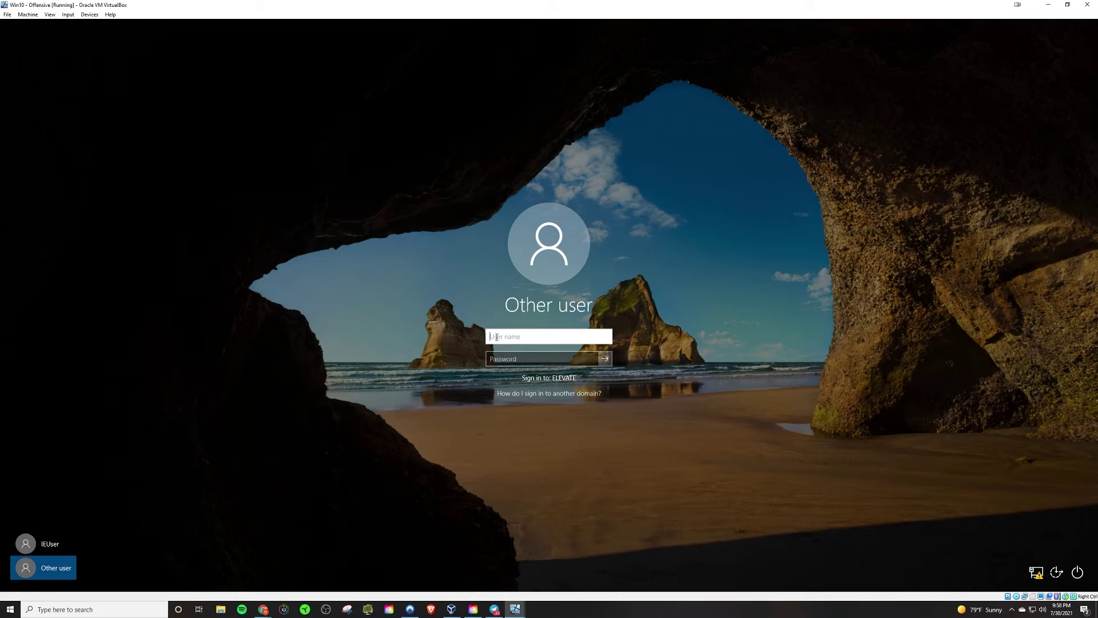
pyautogui.write('ELEVATE\\test')
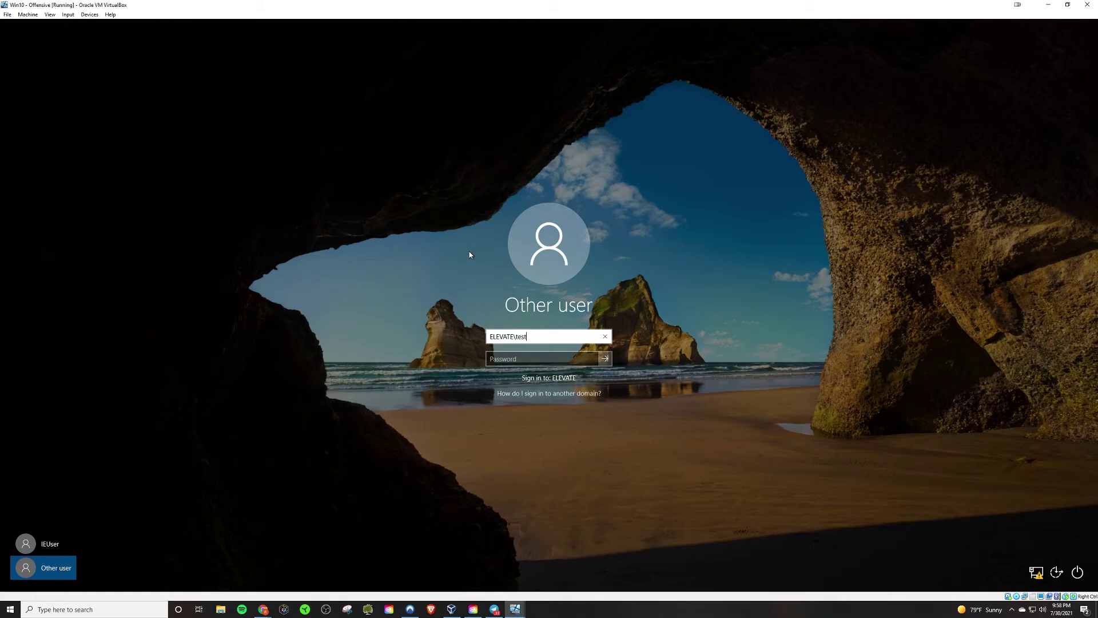
pyautogui.press('BackSpace')
pyautogui.press('BackSpace')
pyautogui.press('BackSpace')
pyautogui.press('BackSpace')
pyautogui.press('BackSpace')
pyautogui.press('BackSpace')
pyautogui.press('BackSpace')
pyautogui.press('BackSpace')
pyautogui.press('BackSpace')
pyautogui.press('BackSpace')
pyautogui.press('BackSpace')
pyautogui.click(534, 394)
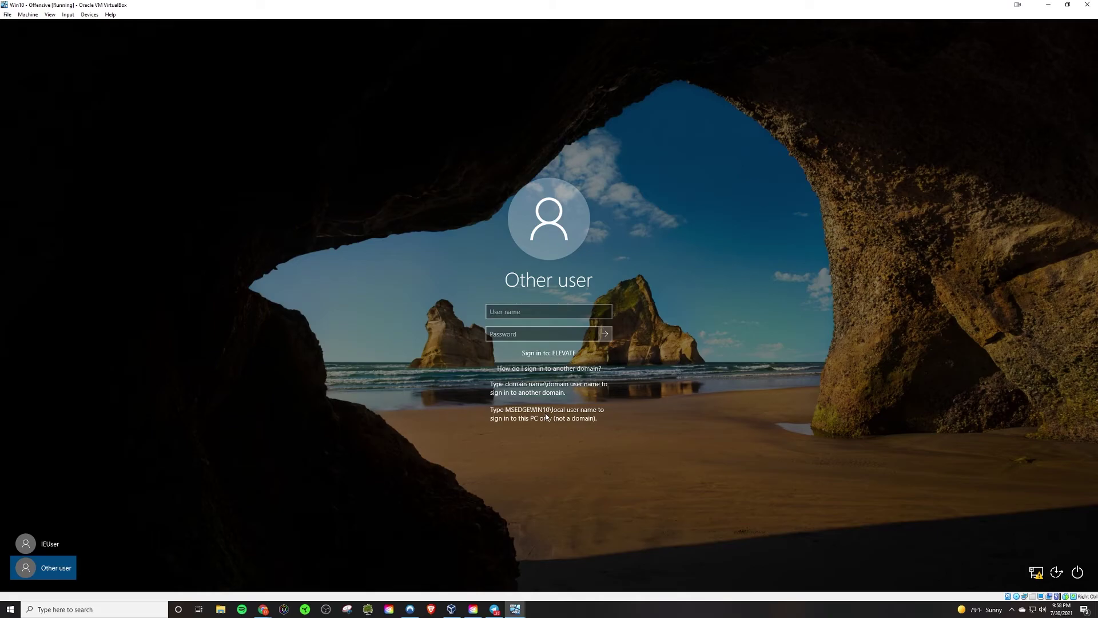
# Enter the ELEVATE domain user name testuser and the account password.
pyautogui.click(493, 312)
pyautogui.click(500, 311)
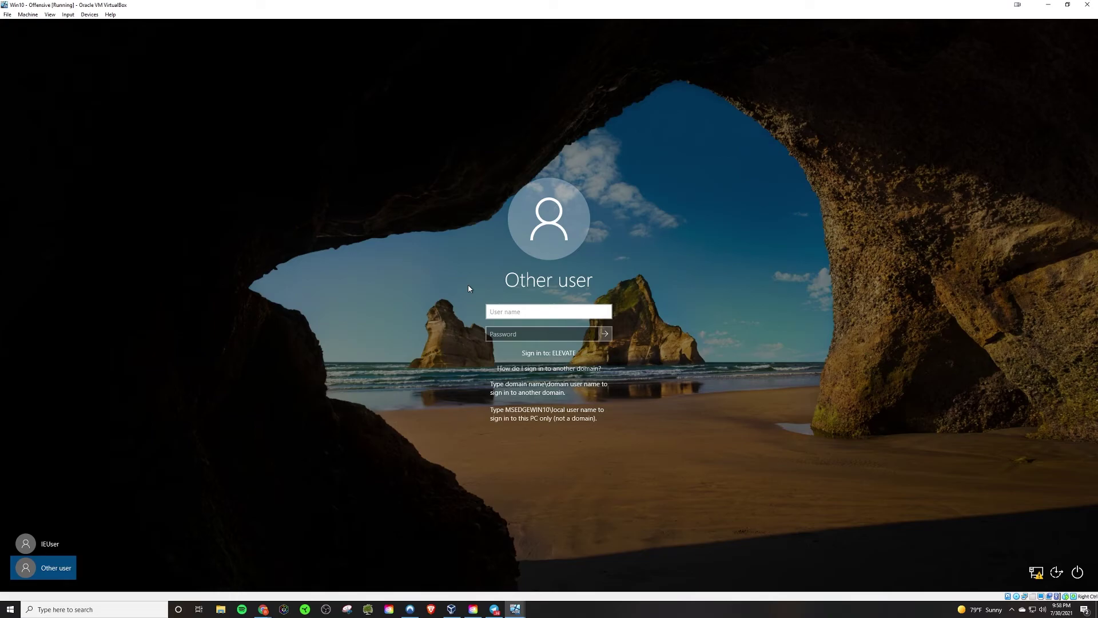
pyautogui.write('testuse')
pyautogui.press('BackSpace')
pyautogui.write('ser')
pyautogui.press('Tab')
pyautogui.write('Password1')
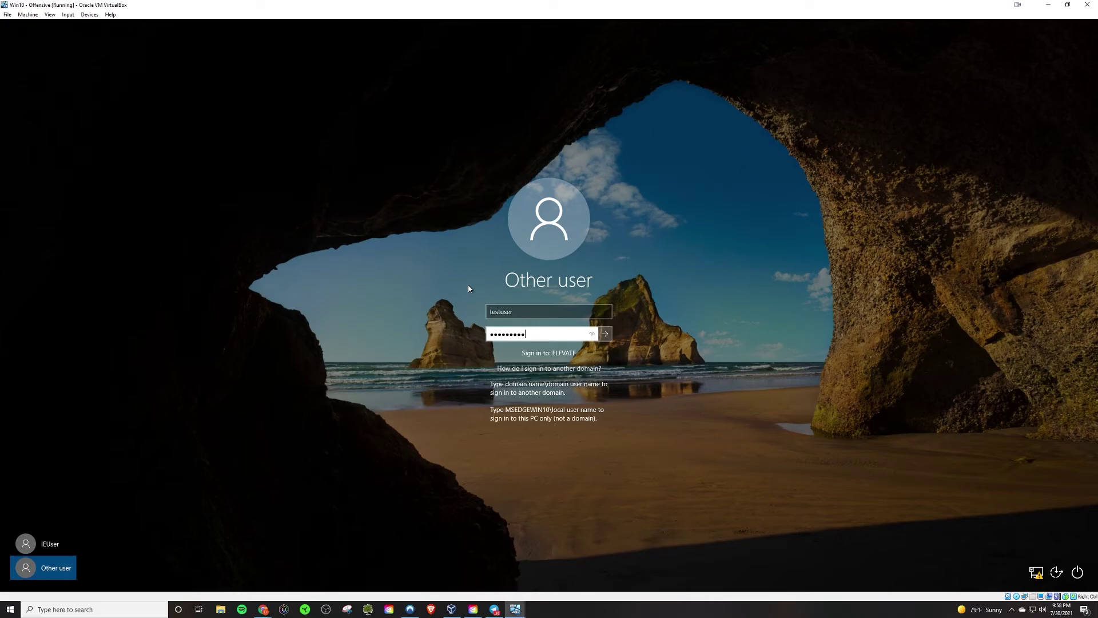
# Submit the domain sign-in, then show the running VM previews from the VirtualBox taskbar icon.
pyautogui.press('Return')
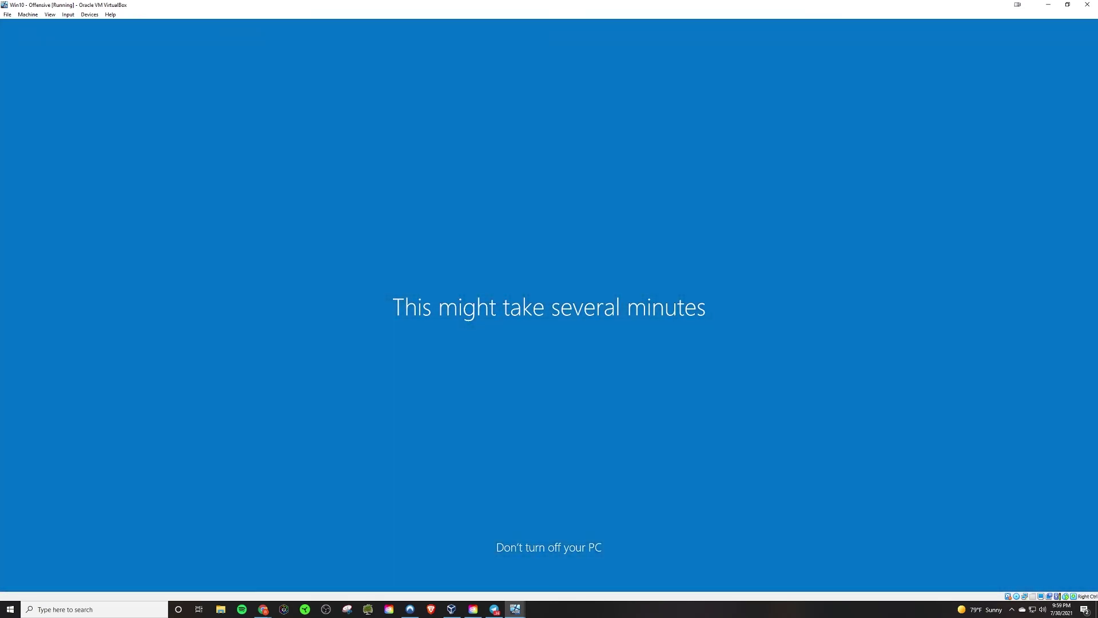
pyautogui.click(515, 609)
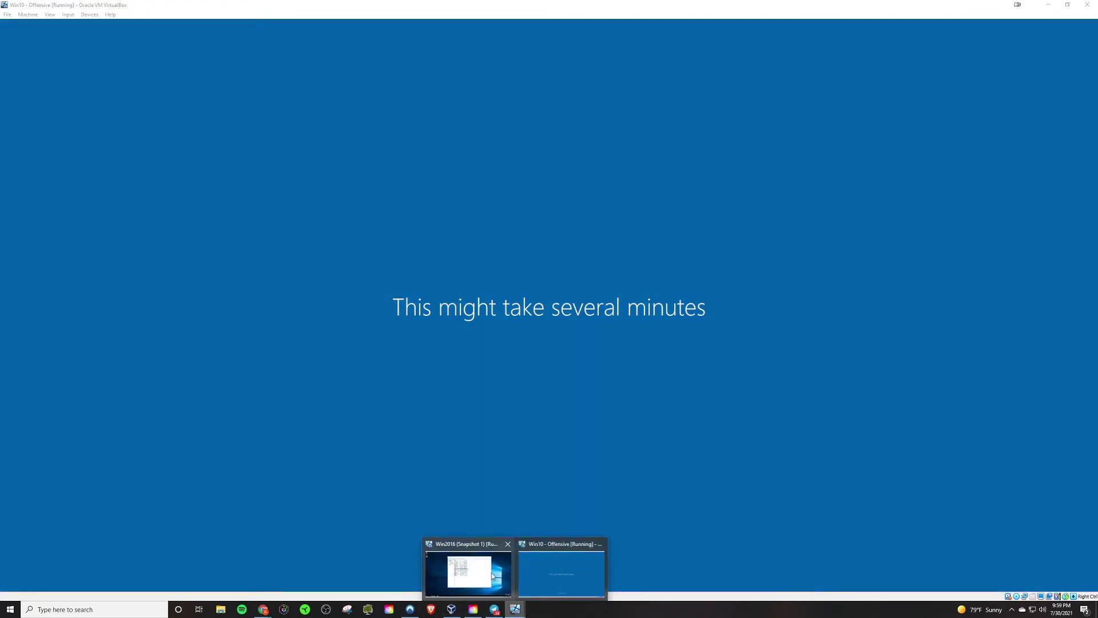
# View Active Directory Users and Computers on the Win2016 VM, then return to the Win10 VM desktop.
pyautogui.click(490, 574)
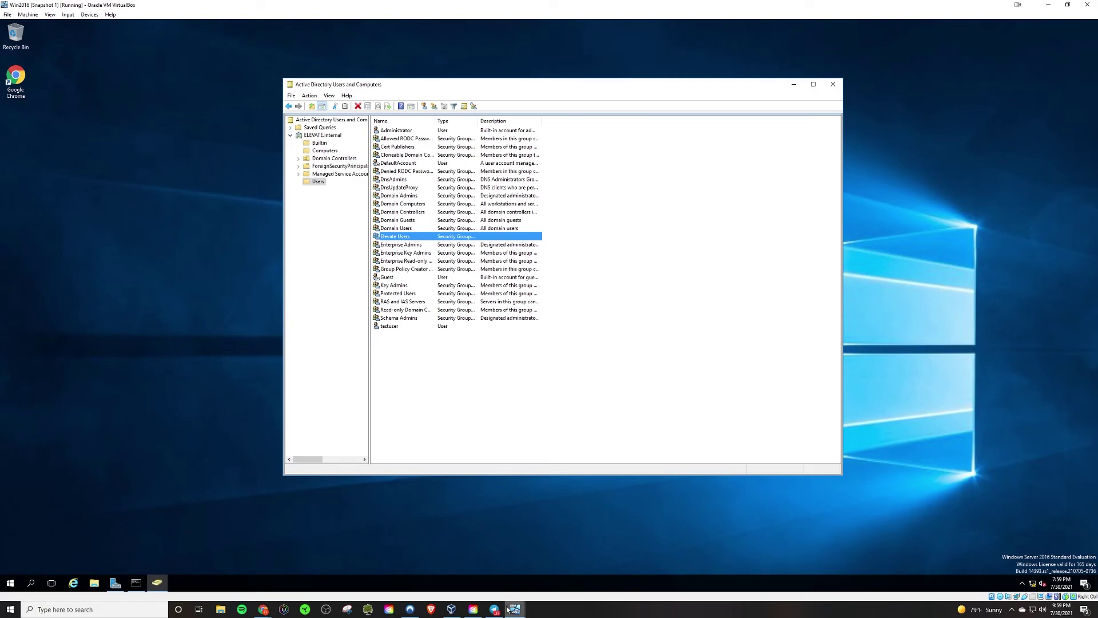
pyautogui.moveTo(508, 609)
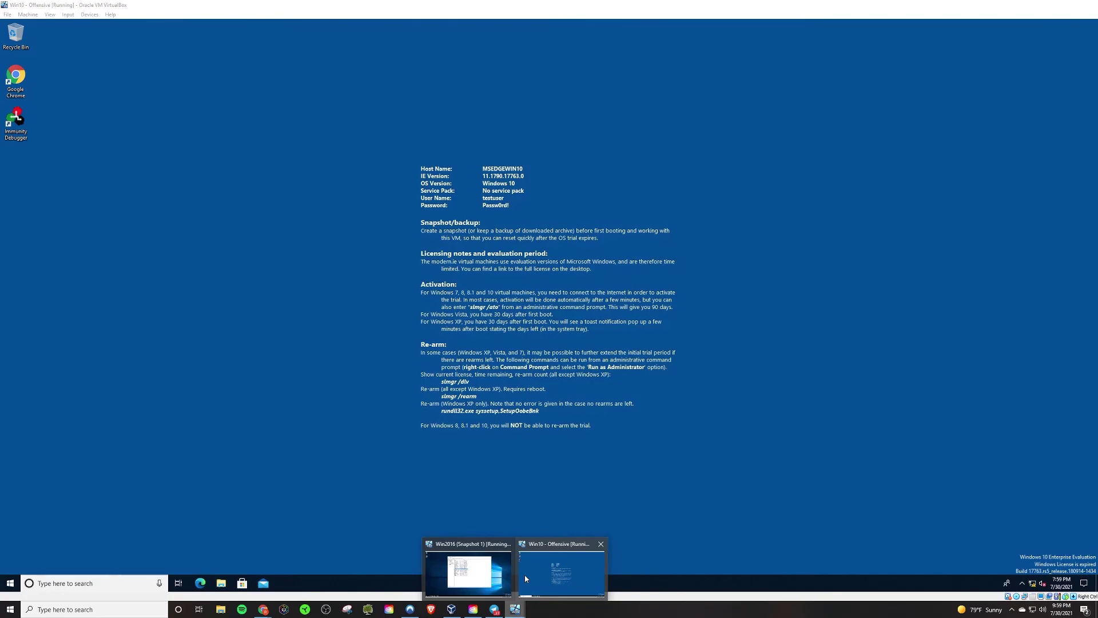
pyautogui.click(525, 575)
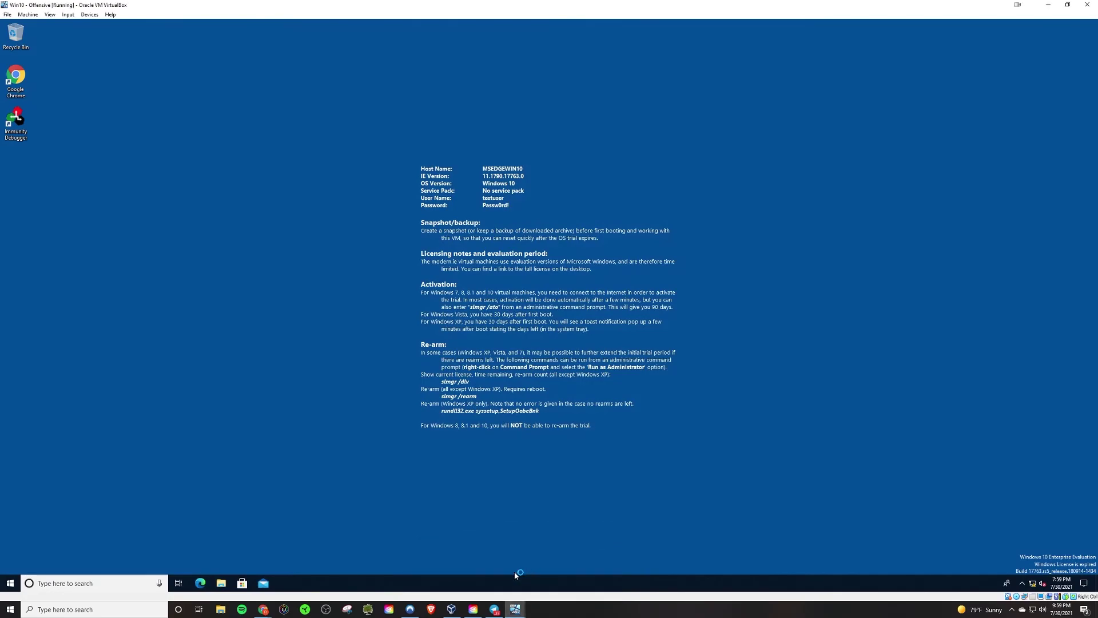